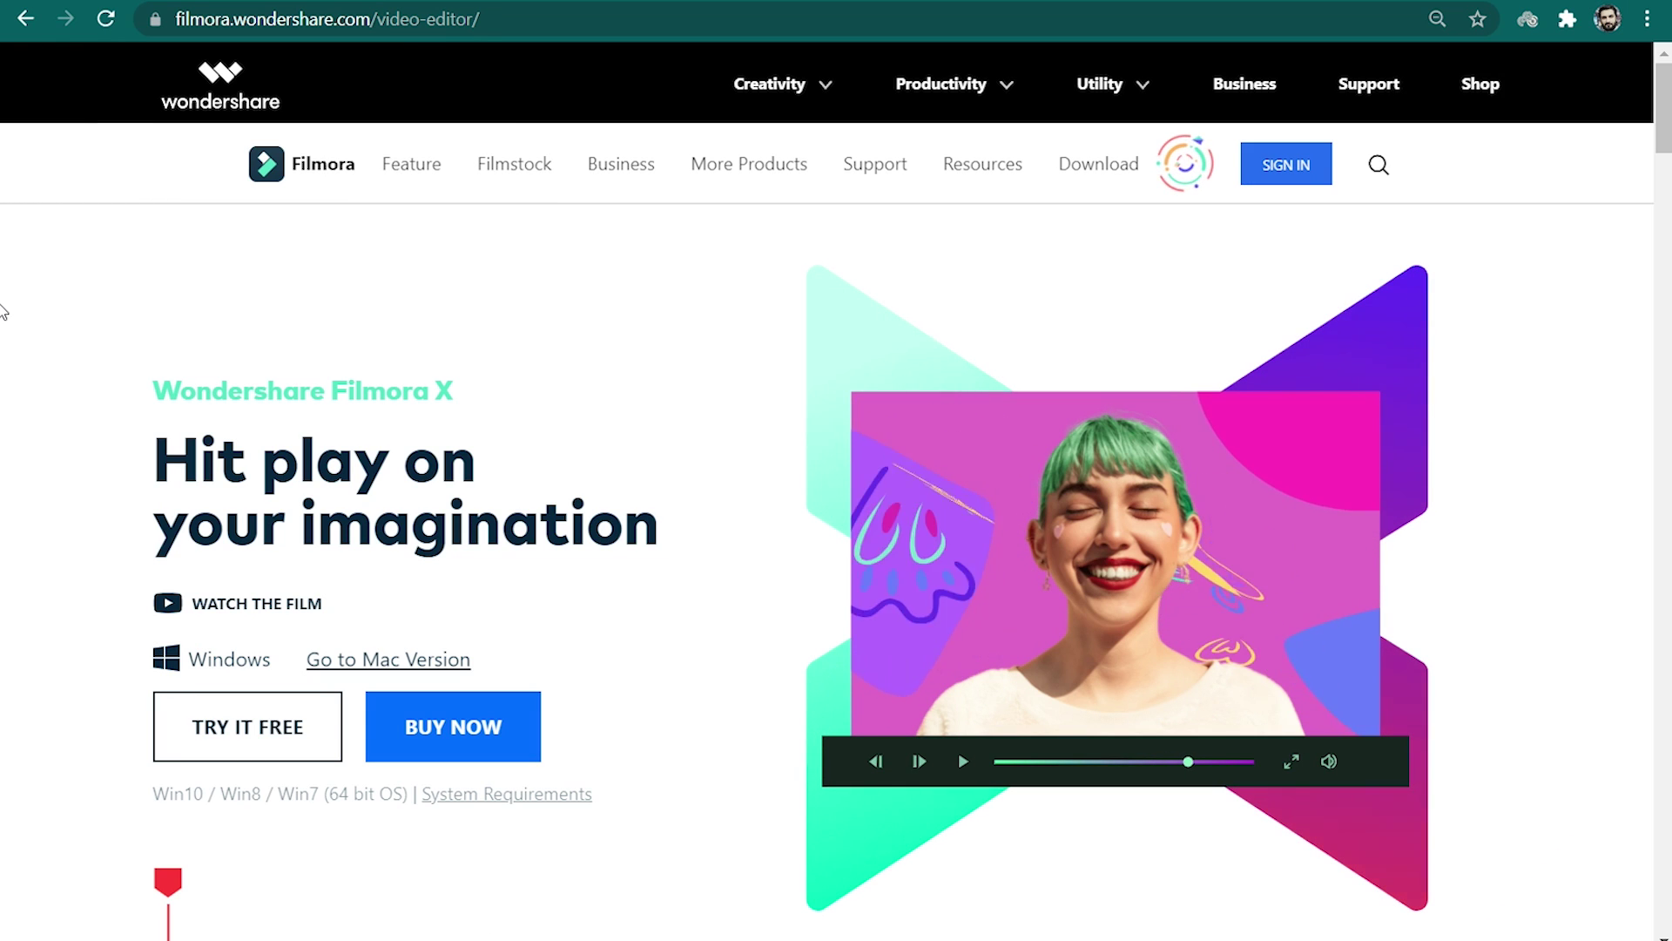
- Start the Filmora X free trial installer download from the Wondershare website
{"action": "left_click", "coordinate": [253, 729]}
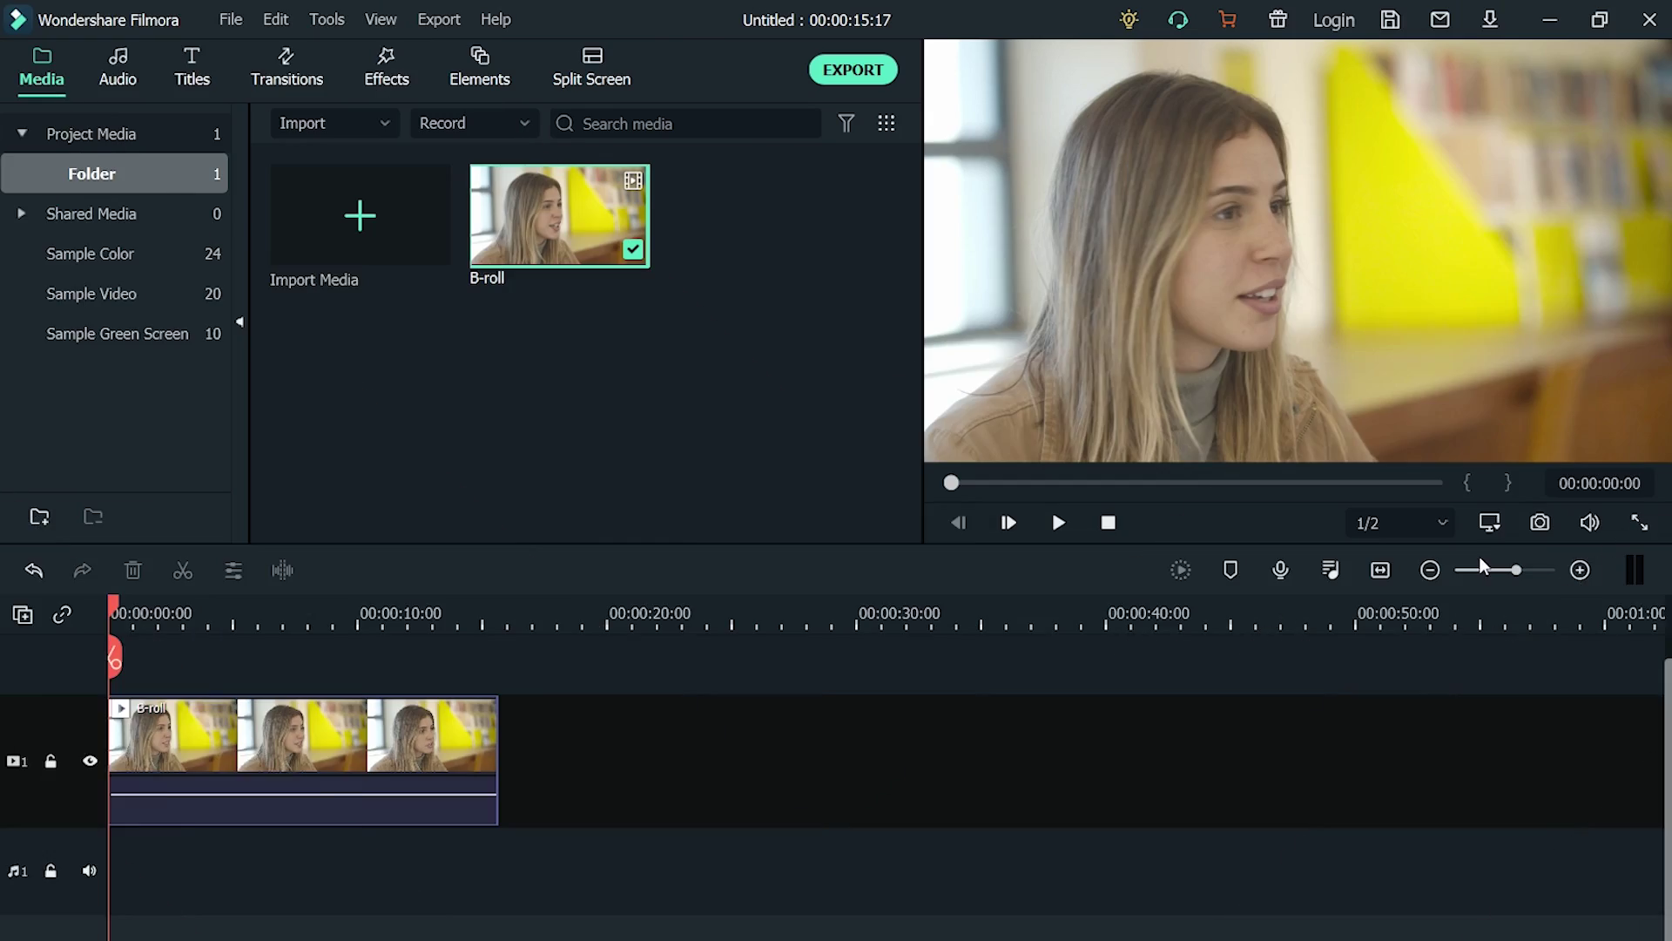
- Bring up Change Project Aspect Ratio from the preview menu and view the Aspect Ratio choices
{"action": "left_click", "coordinate": [1489, 522]}
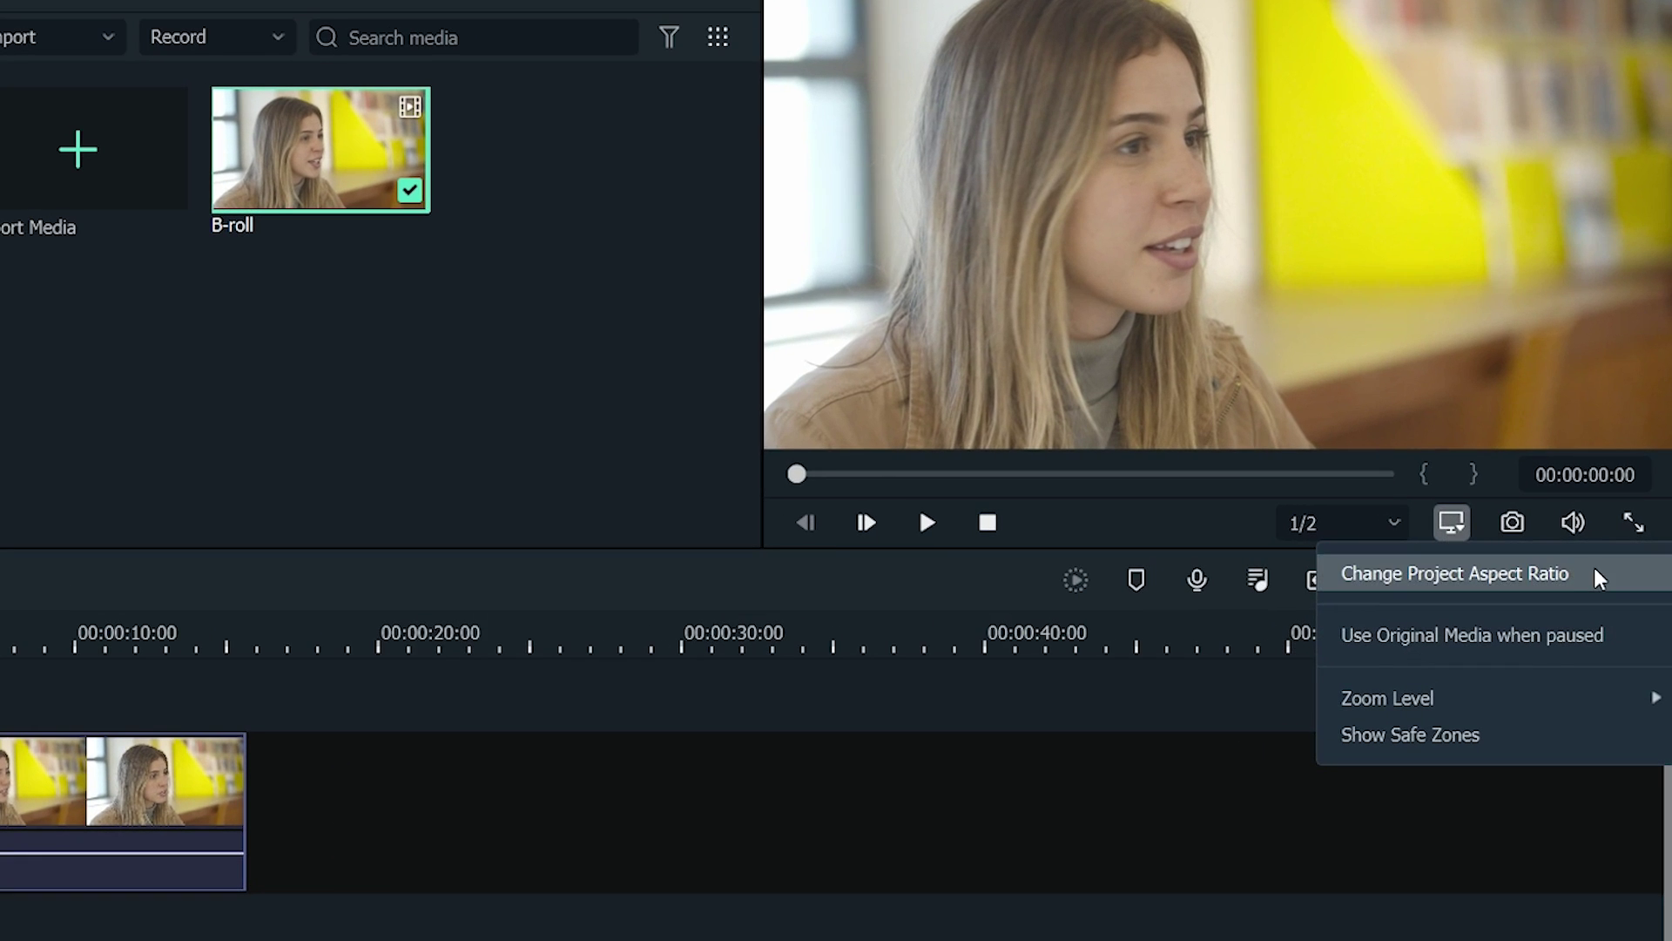
{"action": "left_click", "coordinate": [1605, 559]}
{"action": "left_click", "coordinate": [781, 320]}
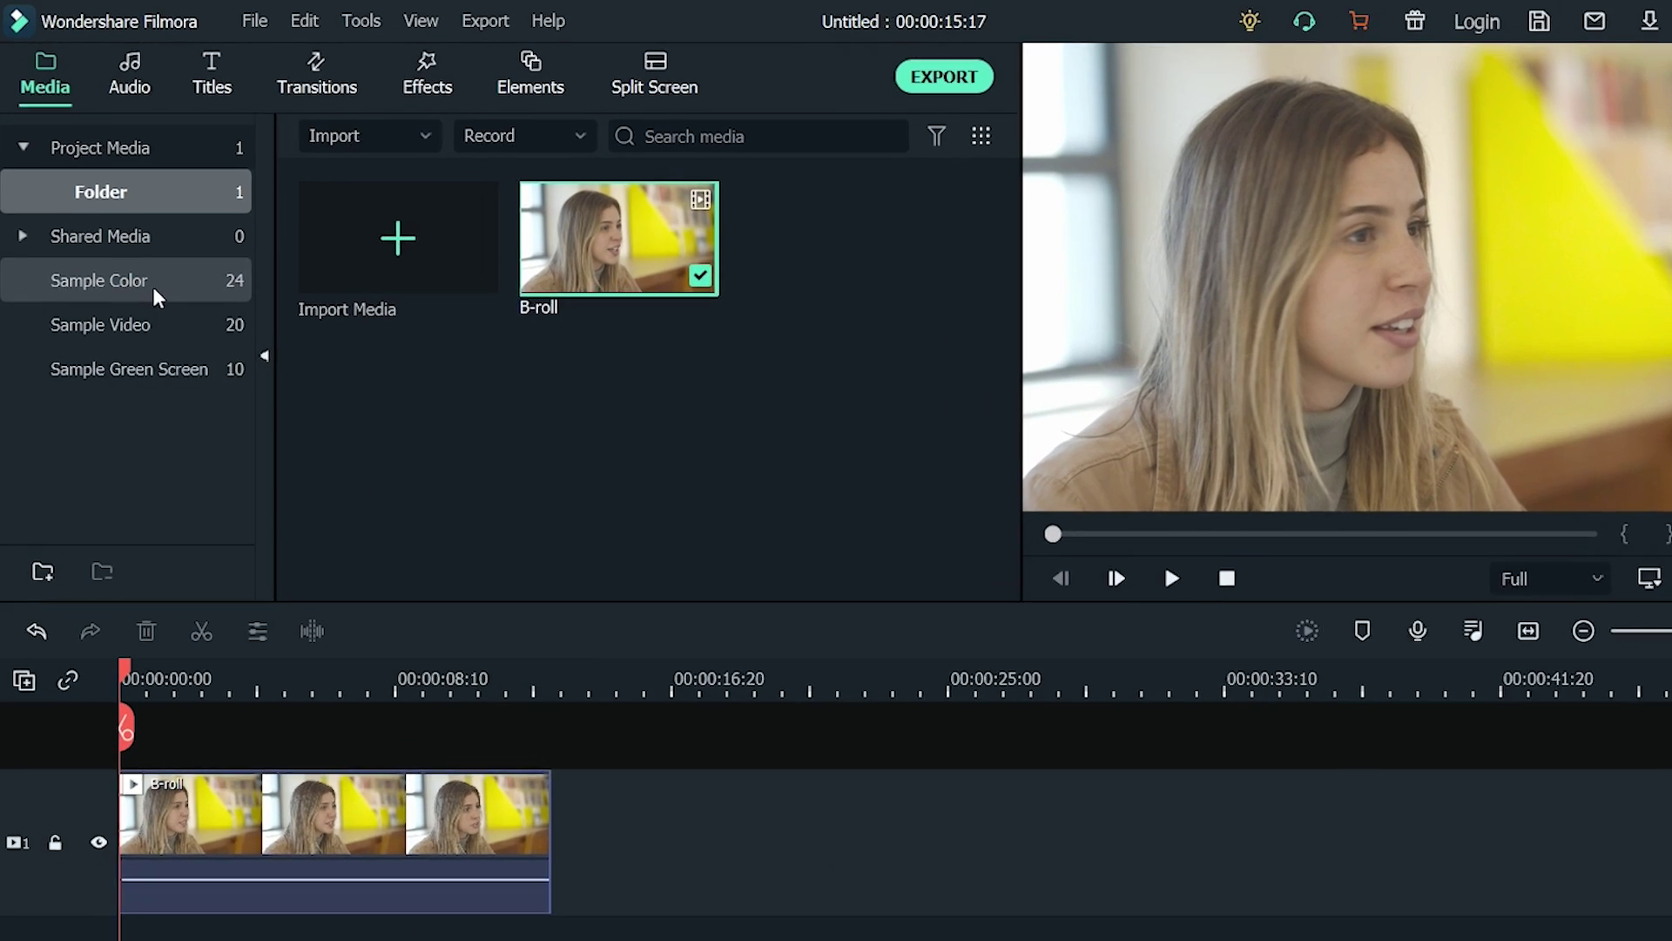
- Put the Gradient 2 sample colour on the video track after the B-roll clip, then return to Project Media
{"action": "left_click", "coordinate": [140, 257]}
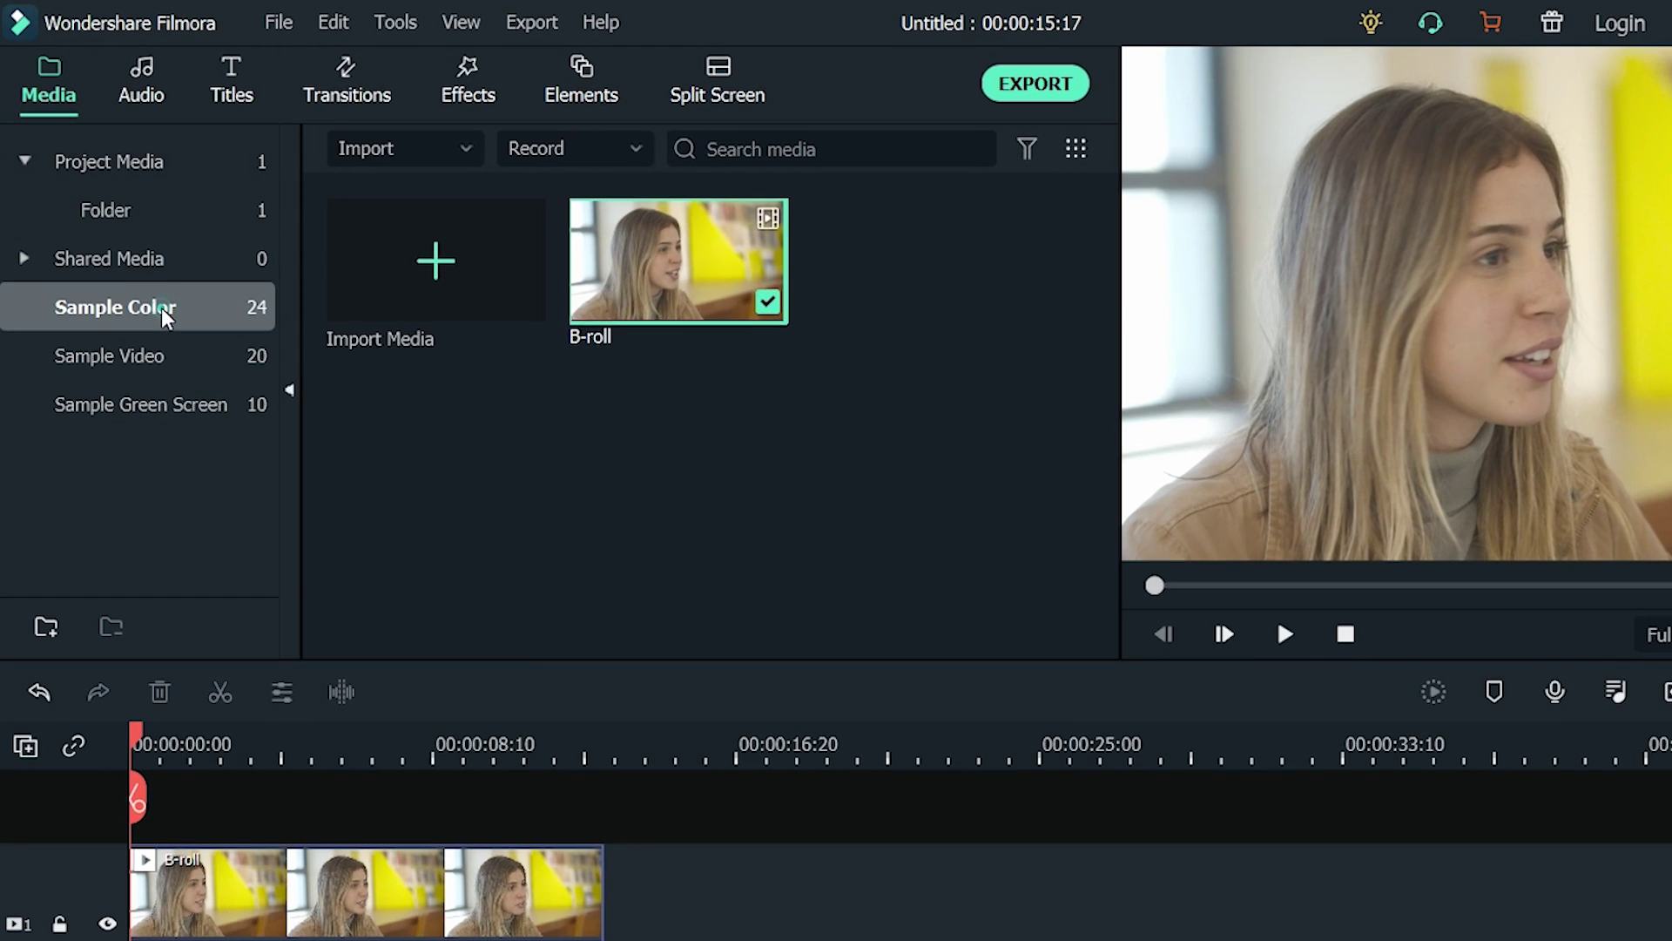
{"action": "scroll", "coordinate": [391, 356], "scroll_direction": "down", "scroll_amount": 5}
{"action": "scroll", "coordinate": [475, 431], "scroll_direction": "down", "scroll_amount": 2}
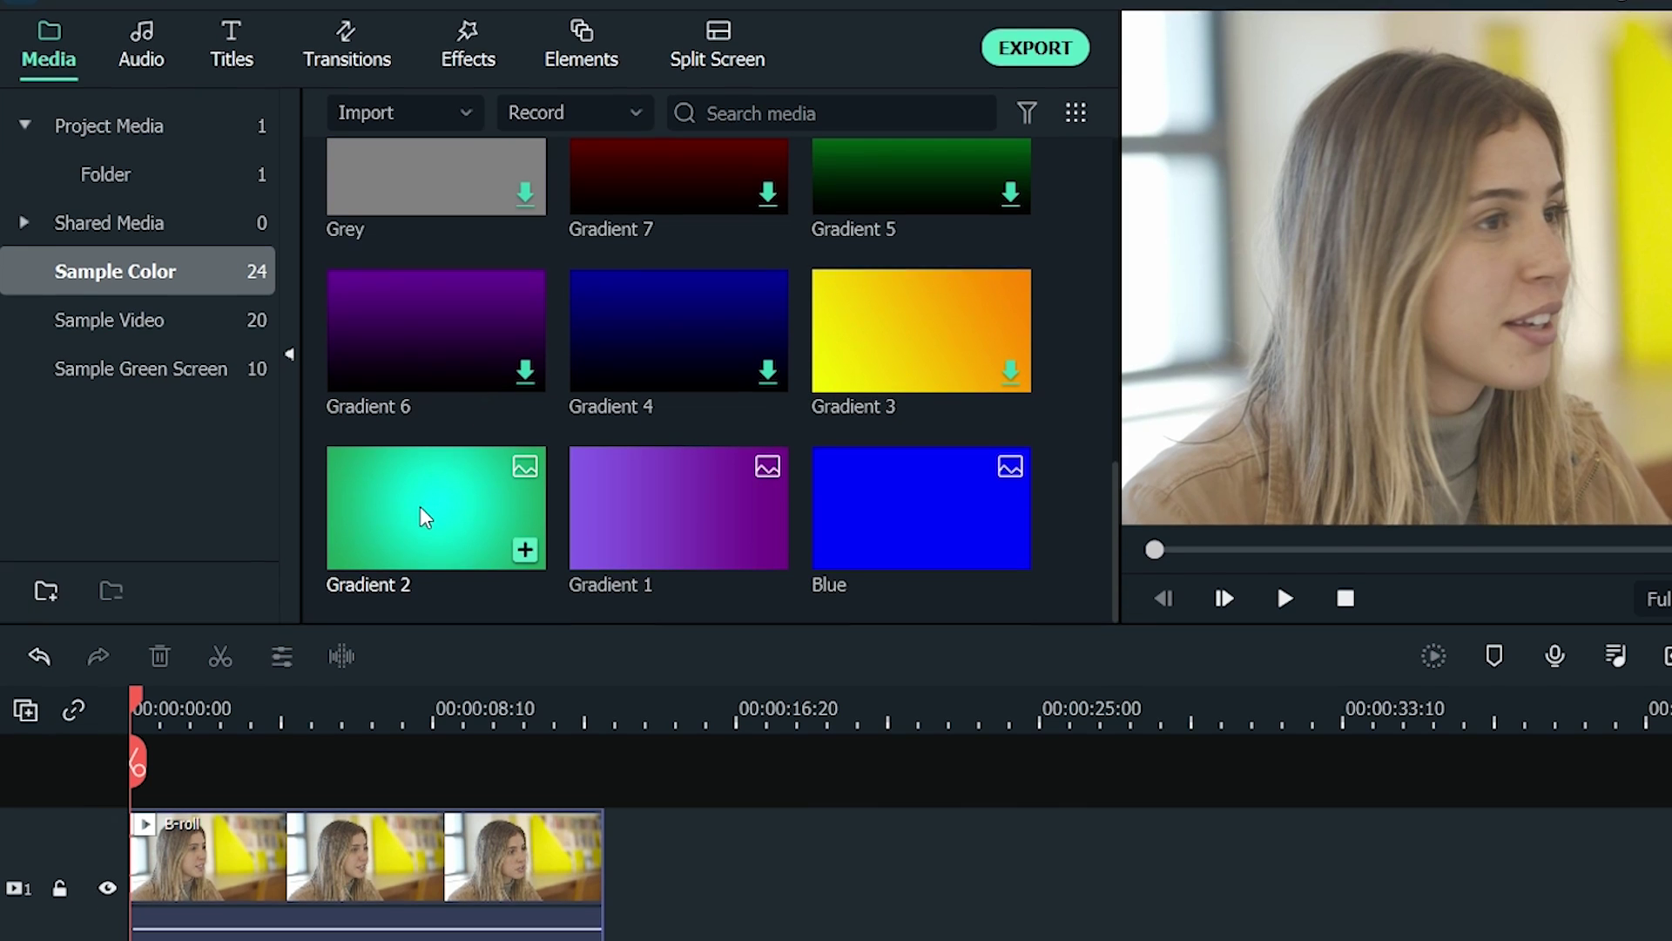
{"action": "left_click_drag", "start_coordinate": [429, 542], "coordinate": [736, 936]}
{"action": "left_click_drag", "start_coordinate": [734, 706], "coordinate": [734, 707]}
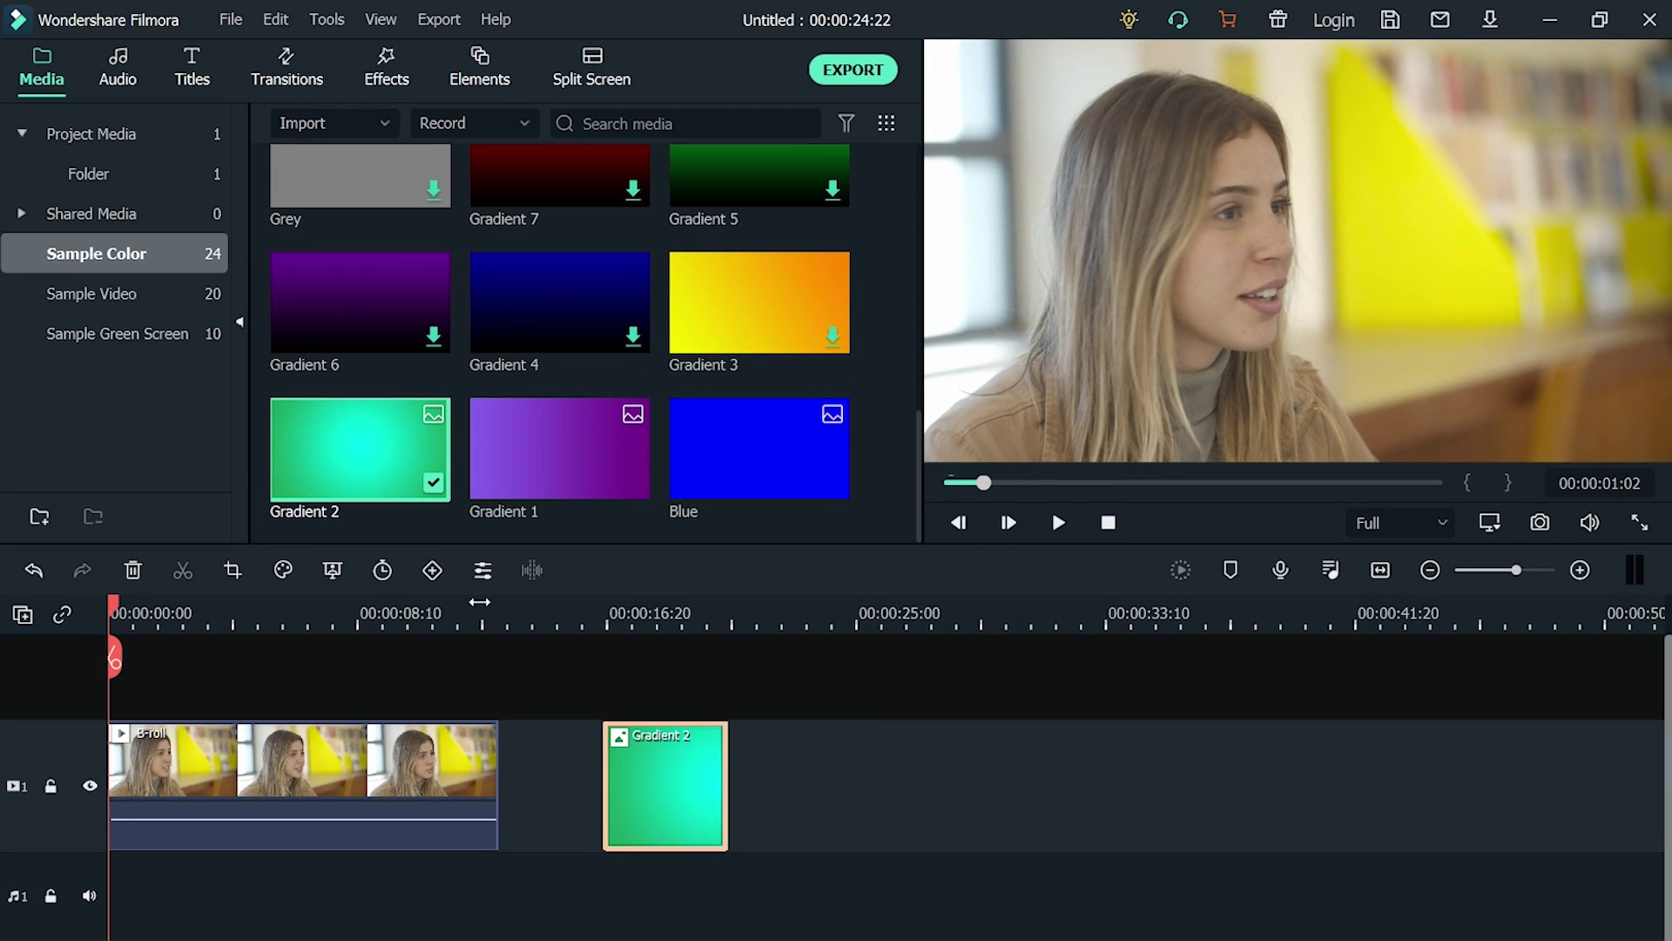
{"action": "left_click", "coordinate": [122, 138]}
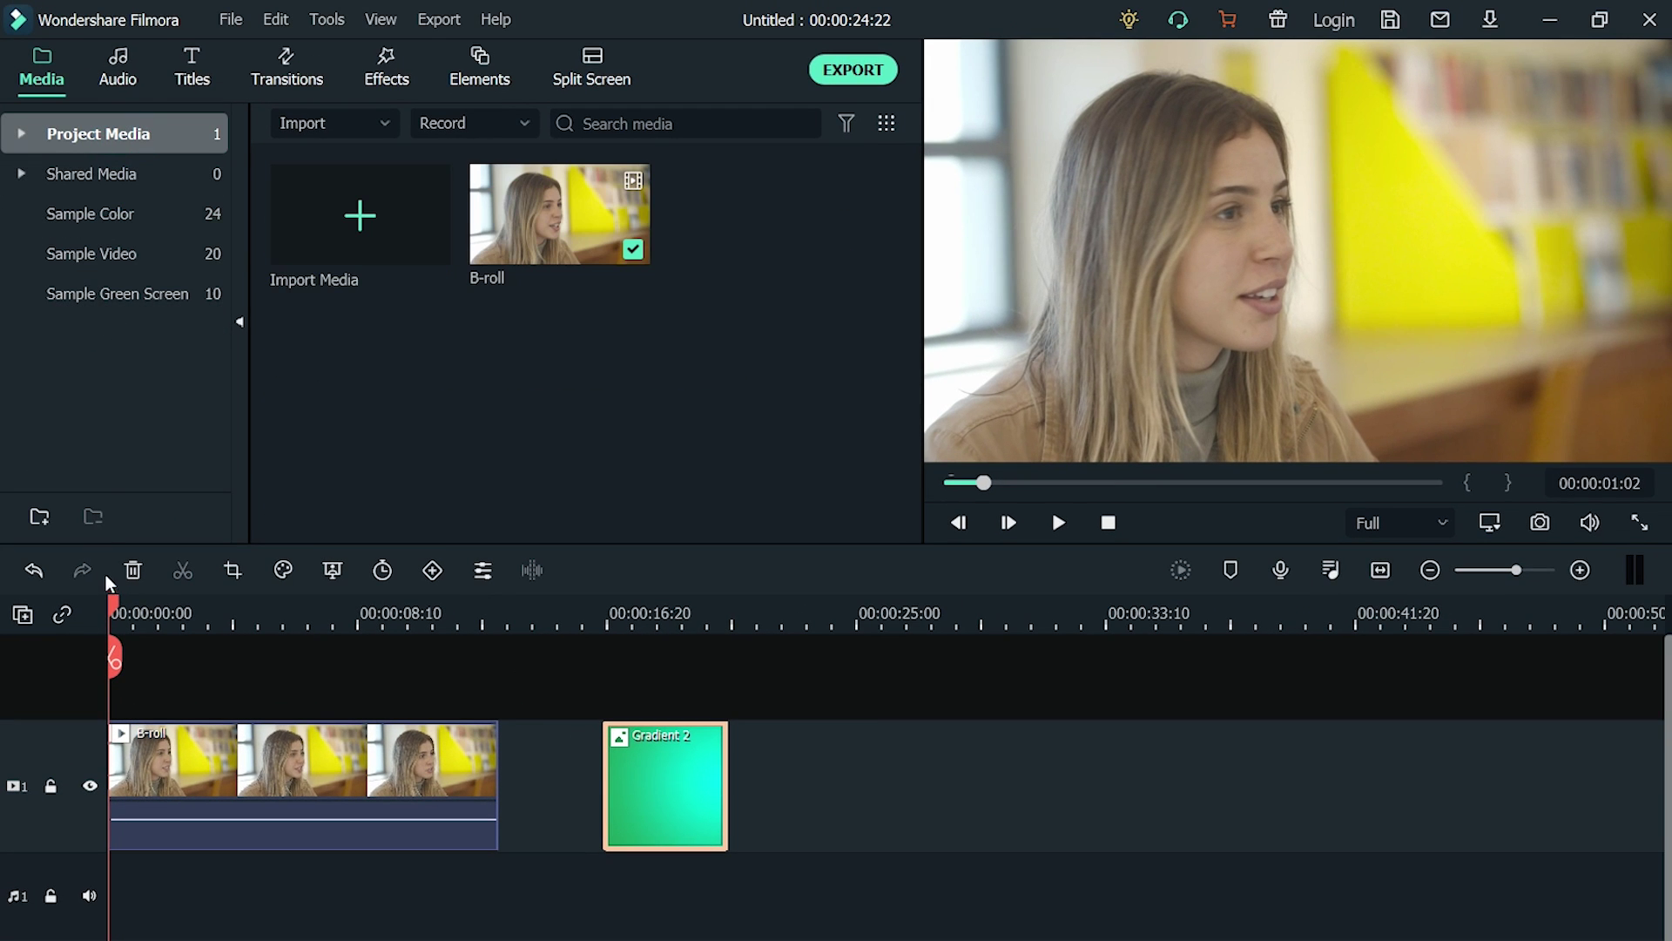
{"action": "left_click_drag", "start_coordinate": [119, 610], "coordinate": [137, 620]}
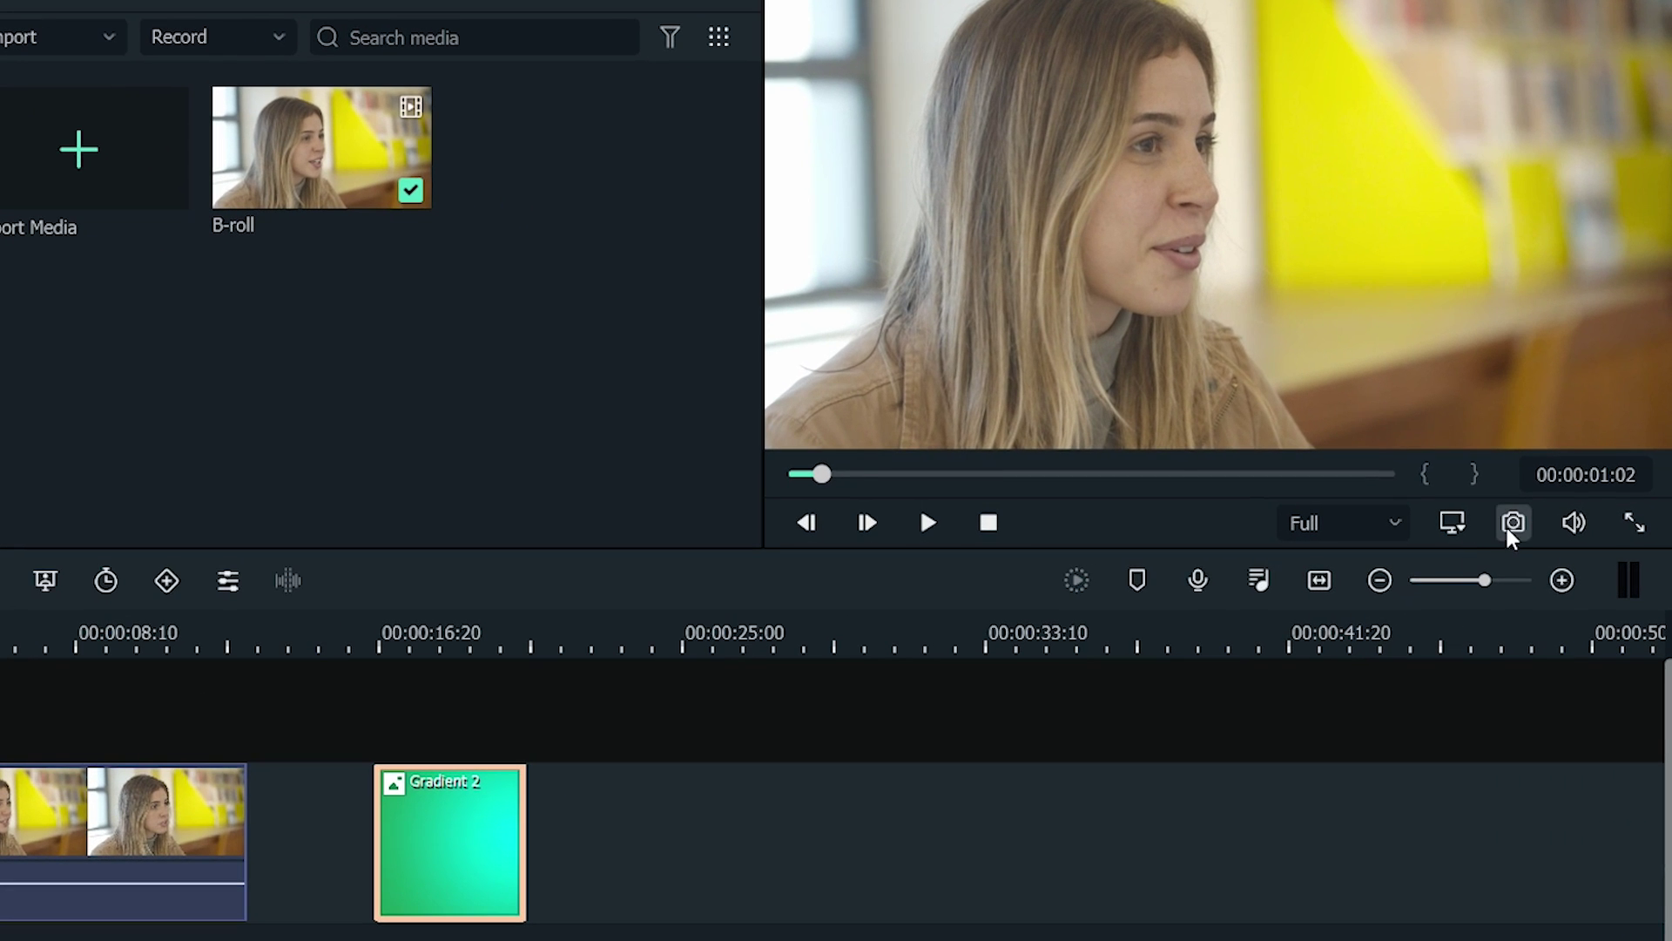
- Capture Snapshot_5 from the B-roll preview and stack it on track 2 above Gradient 2
{"action": "left_click", "coordinate": [1512, 525]}
{"action": "left_click", "coordinate": [1140, 728]}
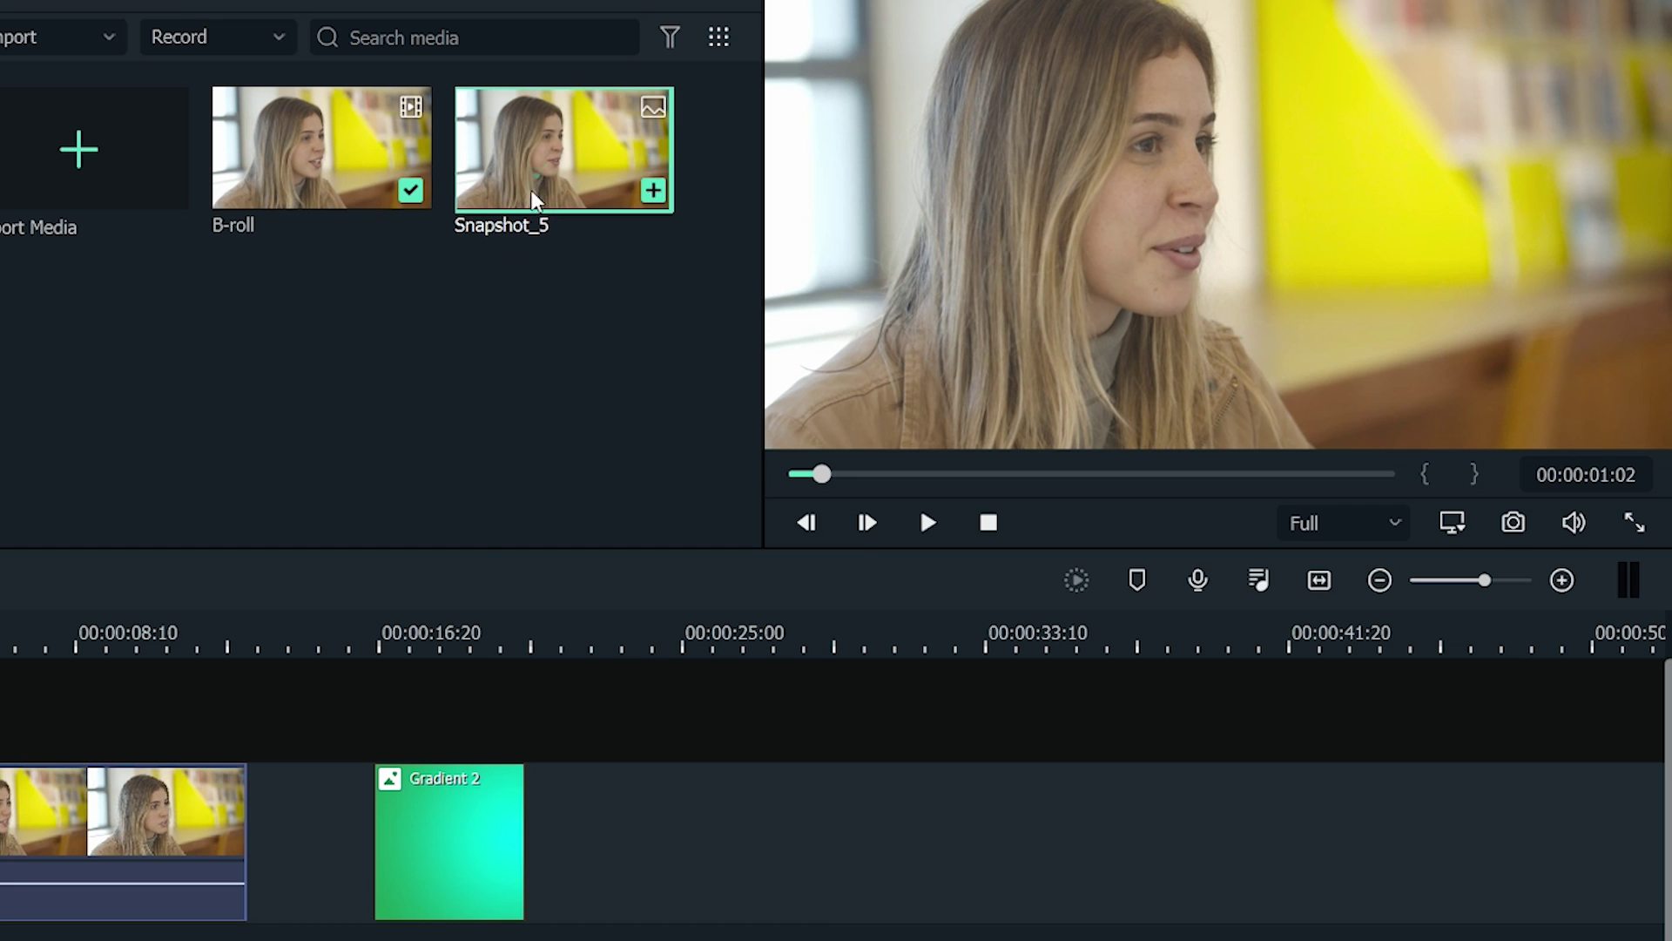
{"action": "left_click_drag", "start_coordinate": [514, 280], "coordinate": [441, 665]}
{"action": "left_click", "coordinate": [442, 653]}
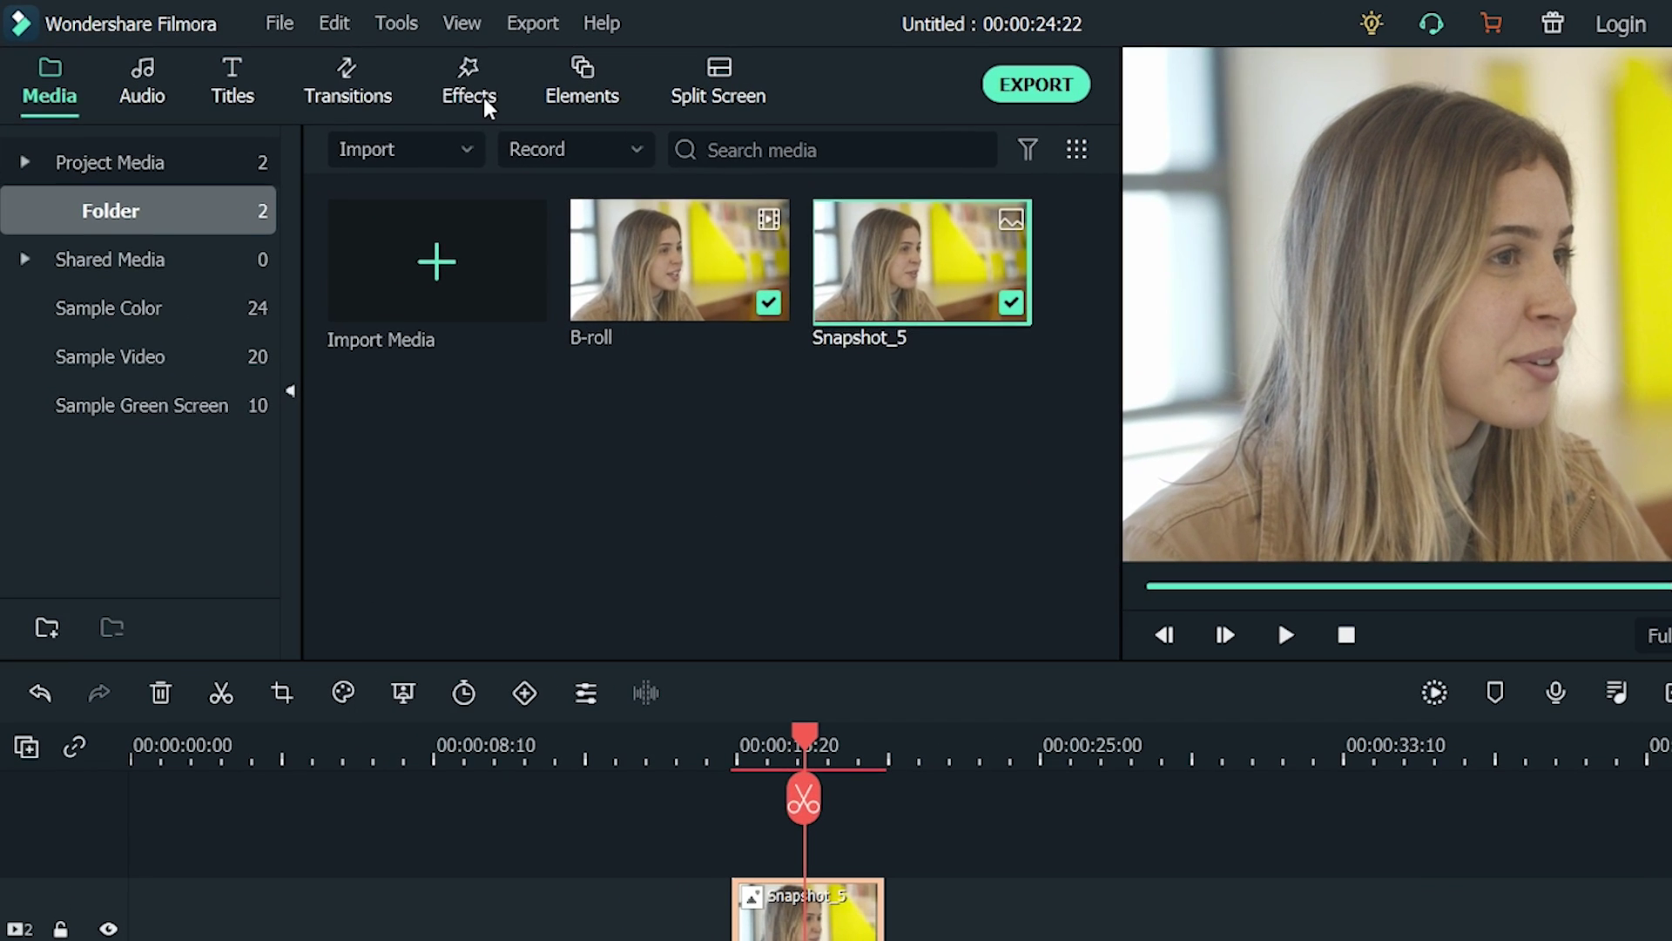
- Apply the AI Portrait Human Segmentation effect to Snapshot_5, accepting the free trial
{"action": "left_click", "coordinate": [386, 70]}
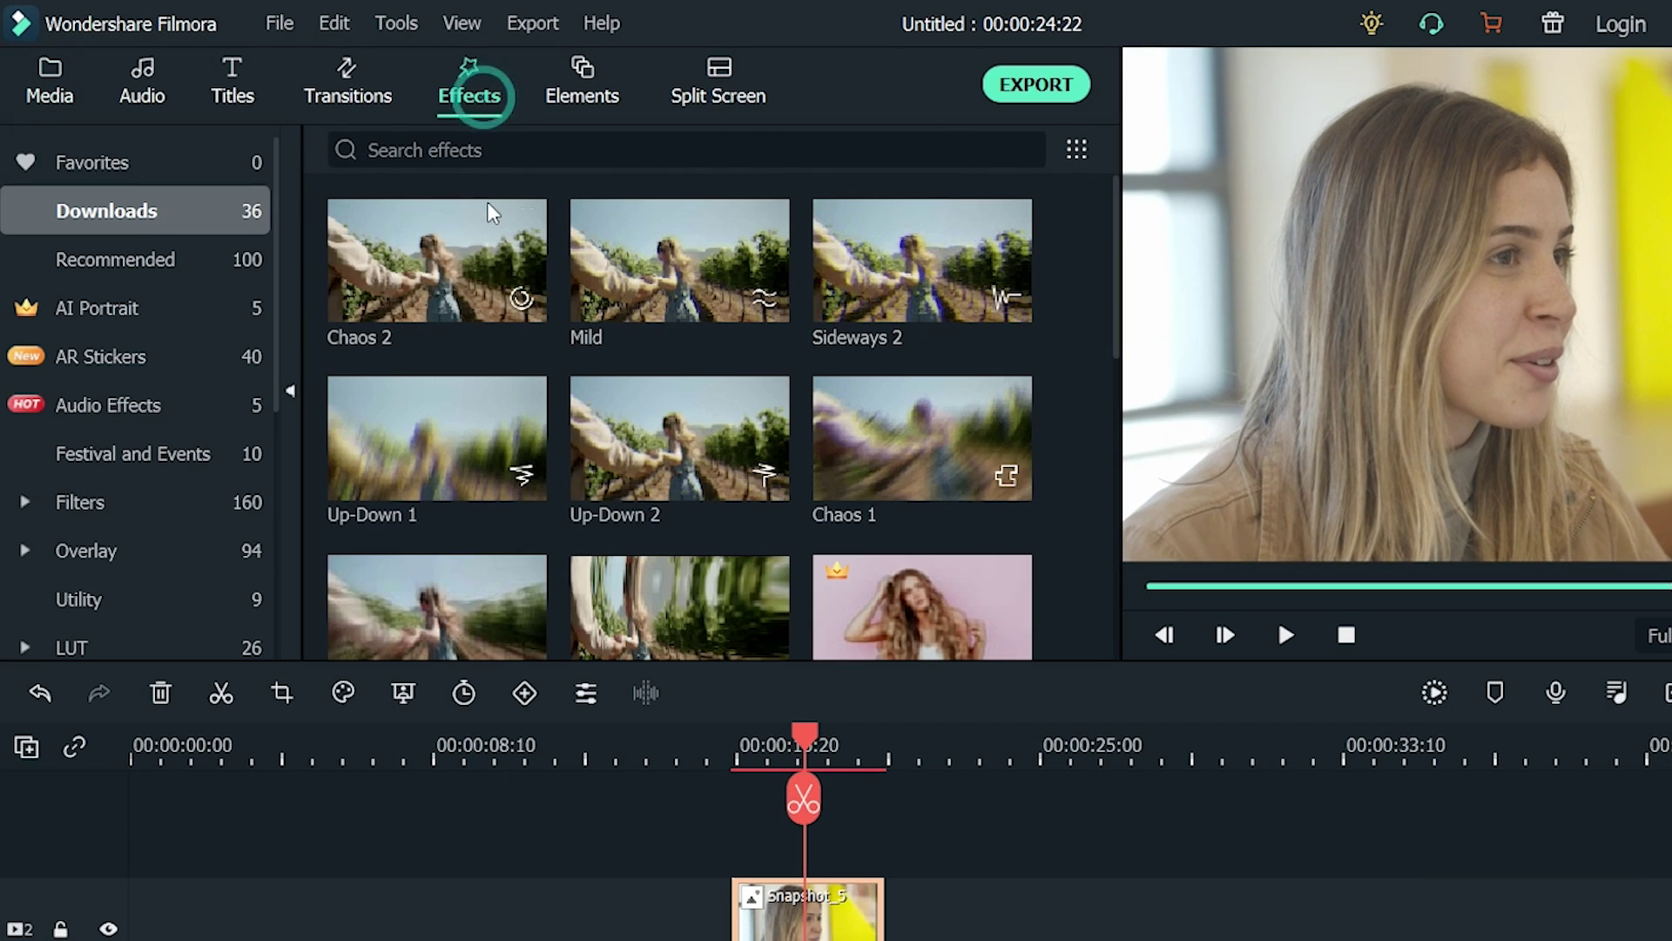
{"action": "left_click", "coordinate": [170, 309]}
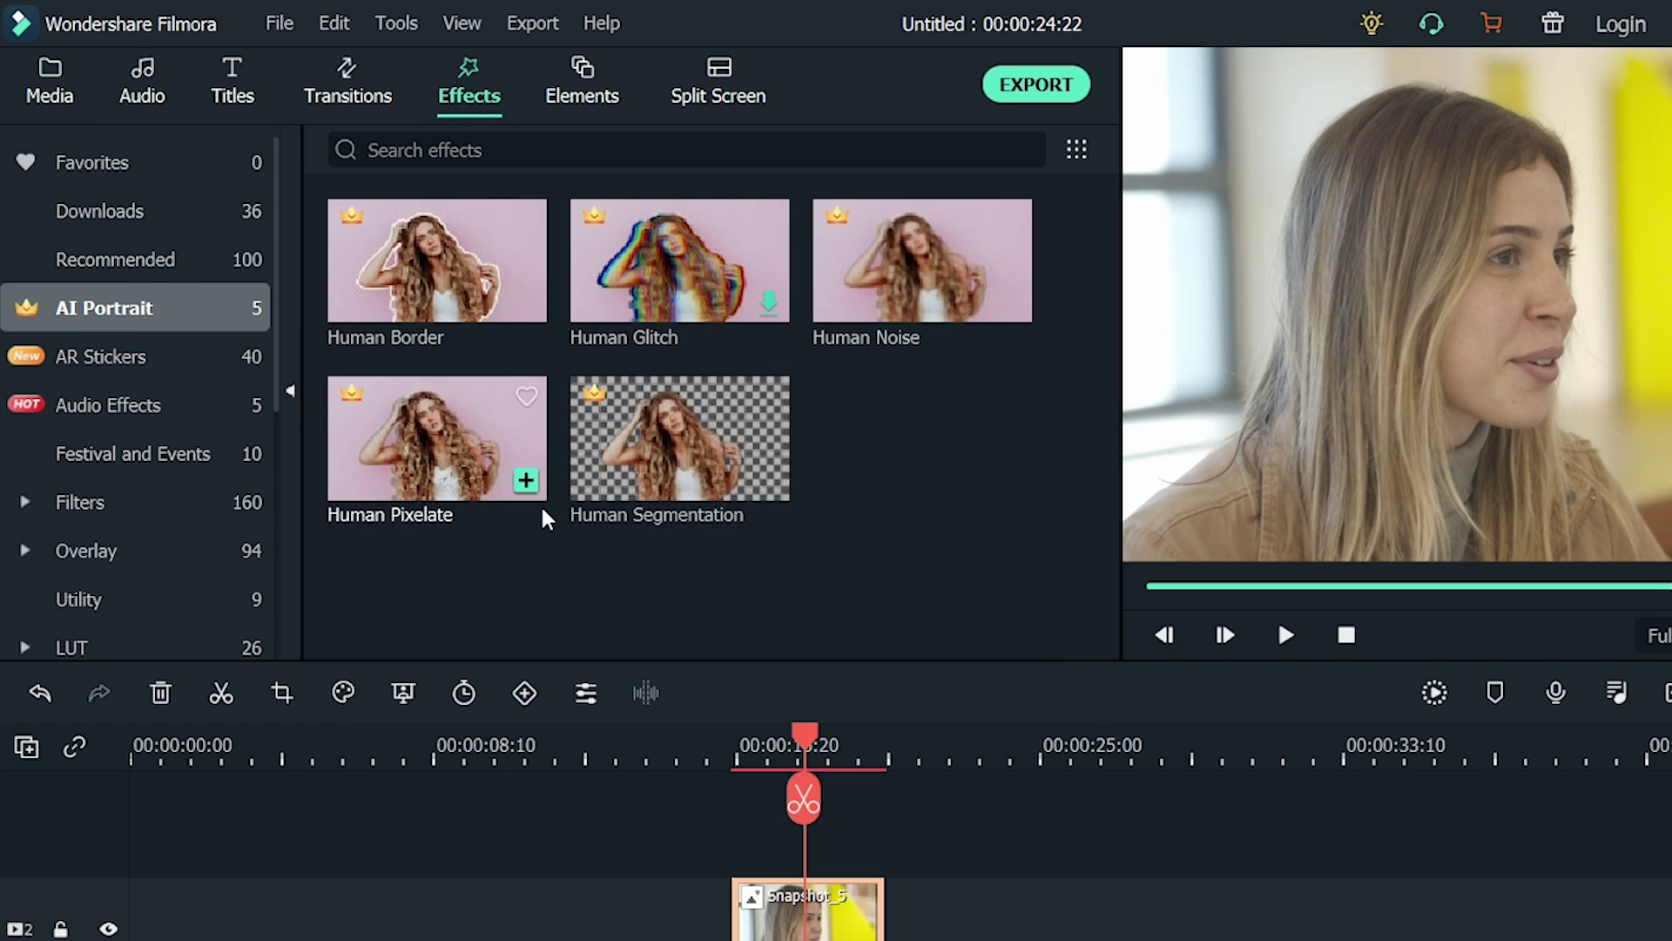
{"action": "left_click_drag", "start_coordinate": [581, 499], "coordinate": [799, 928]}
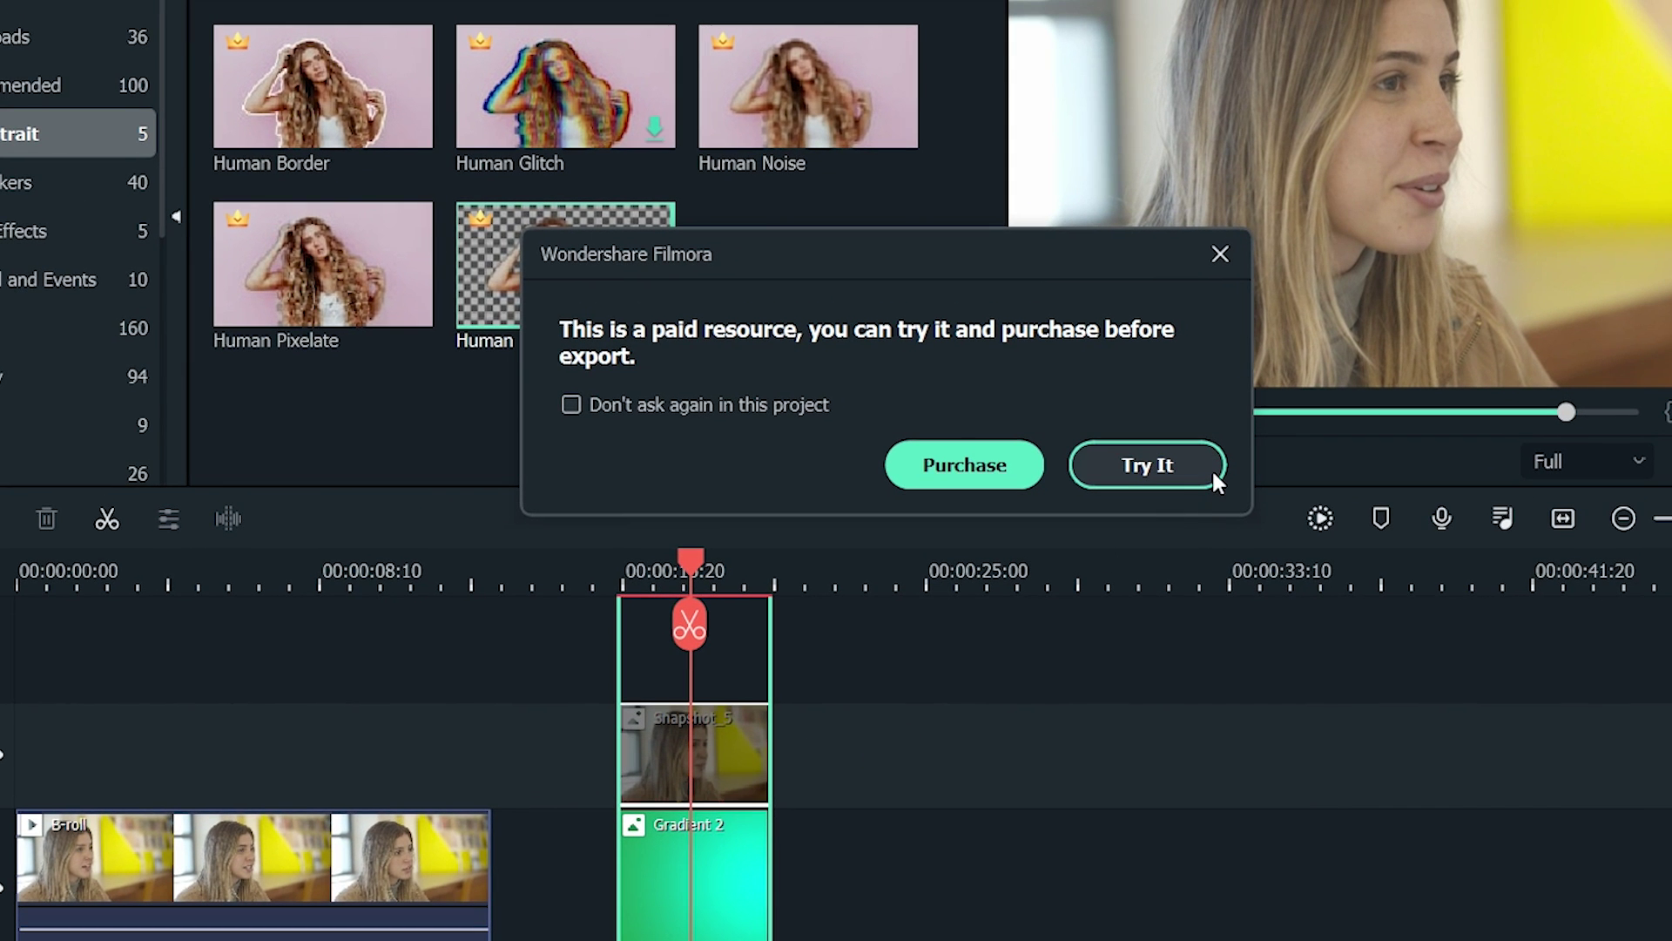
{"action": "left_click", "coordinate": [1212, 475]}
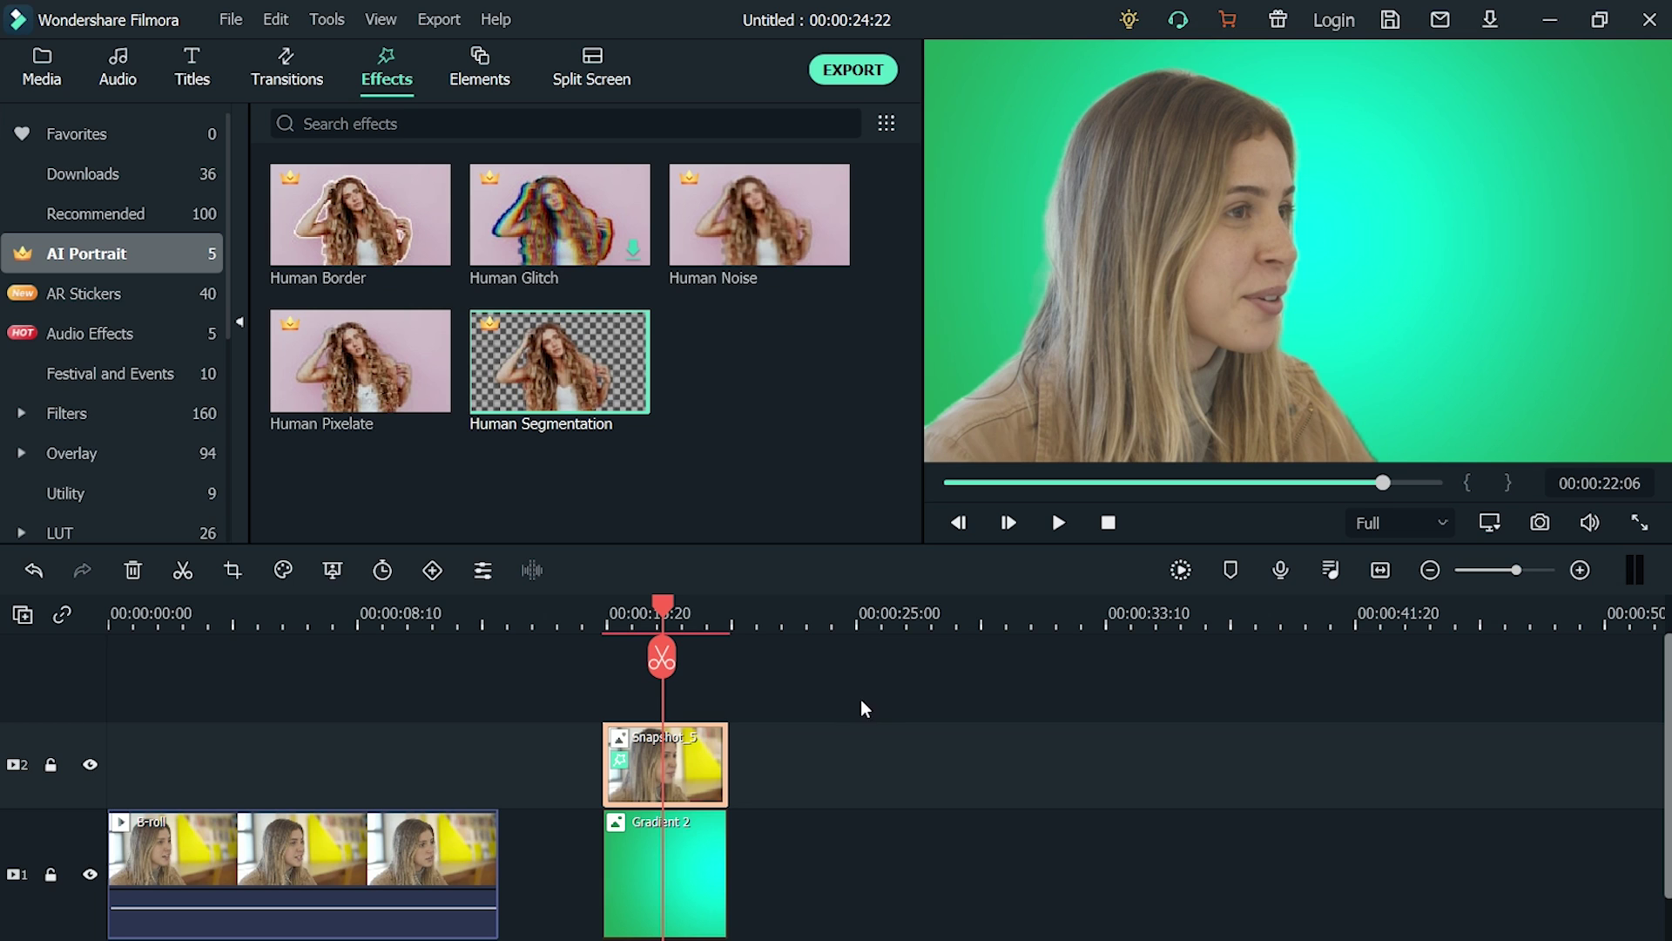
- Apply the Human Border effect to Snapshot_5 for a white outline, using the trial
{"action": "left_click", "coordinate": [376, 224]}
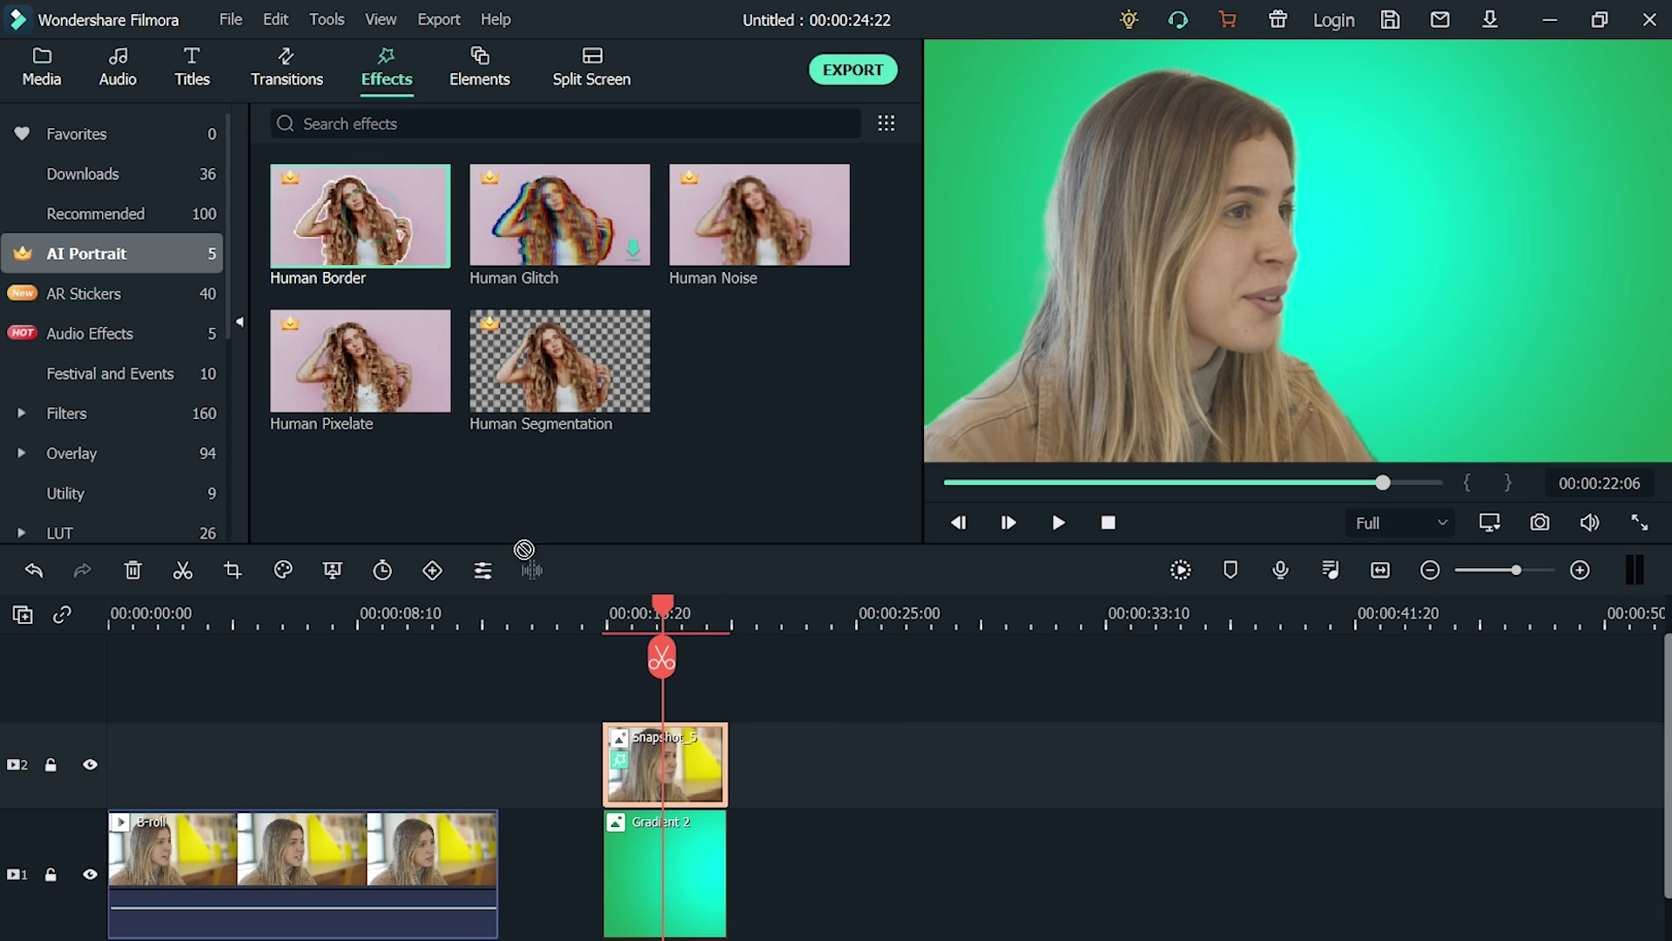
{"action": "left_click_drag", "start_coordinate": [537, 575], "coordinate": [662, 747]}
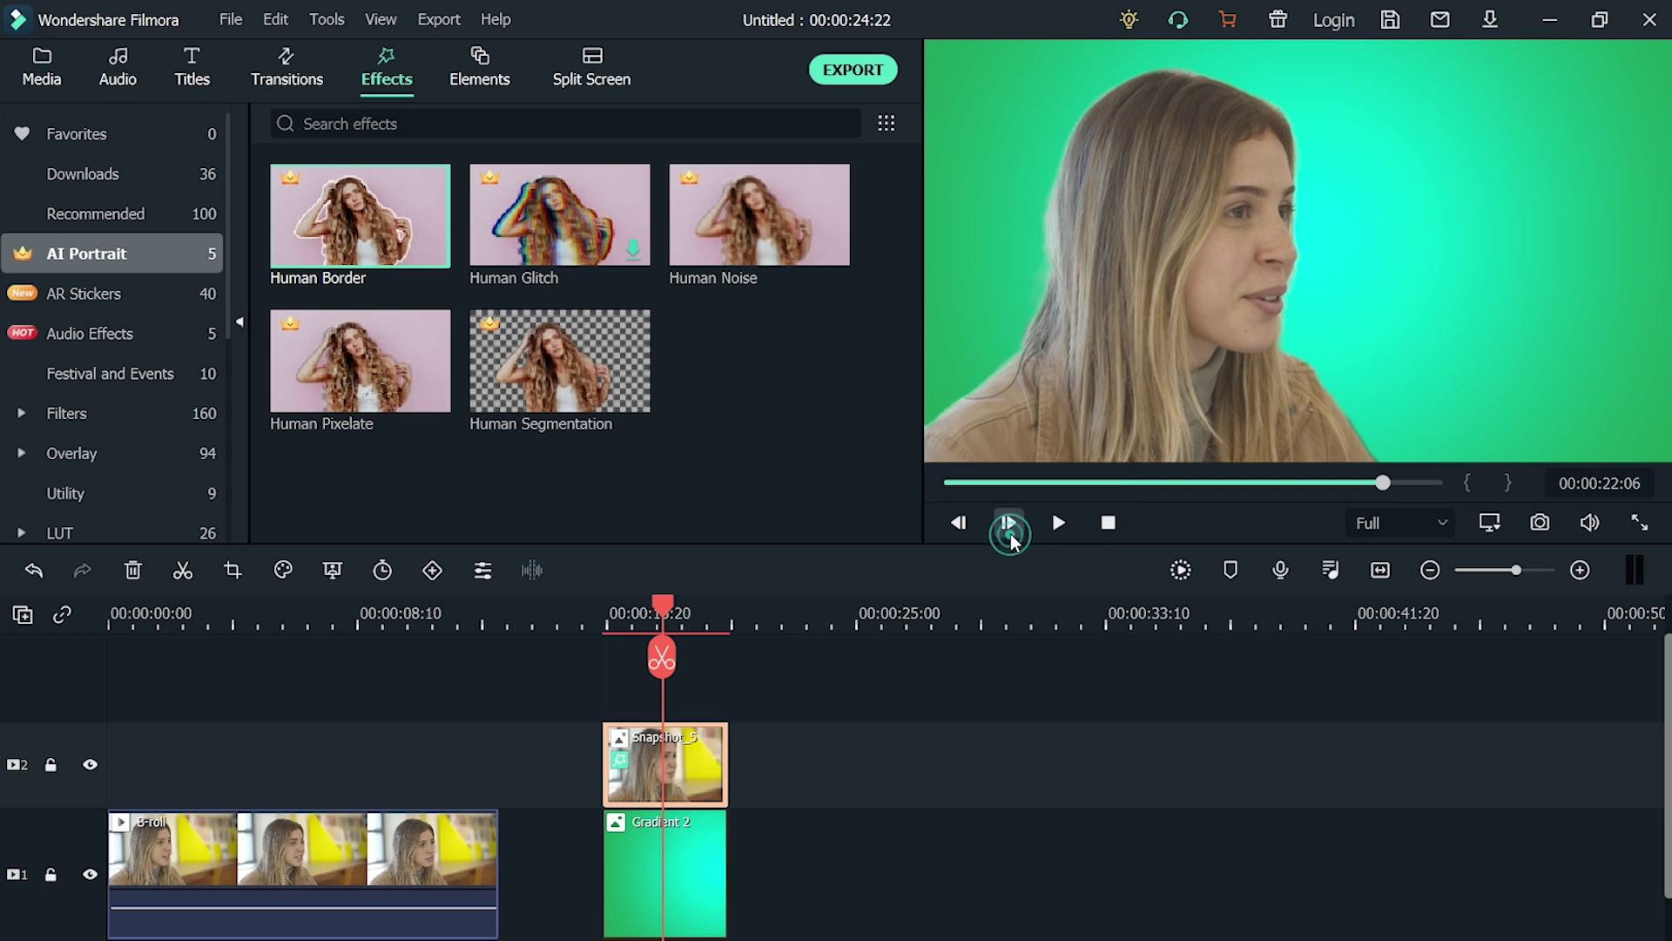
{"action": "left_click", "coordinate": [1010, 534]}
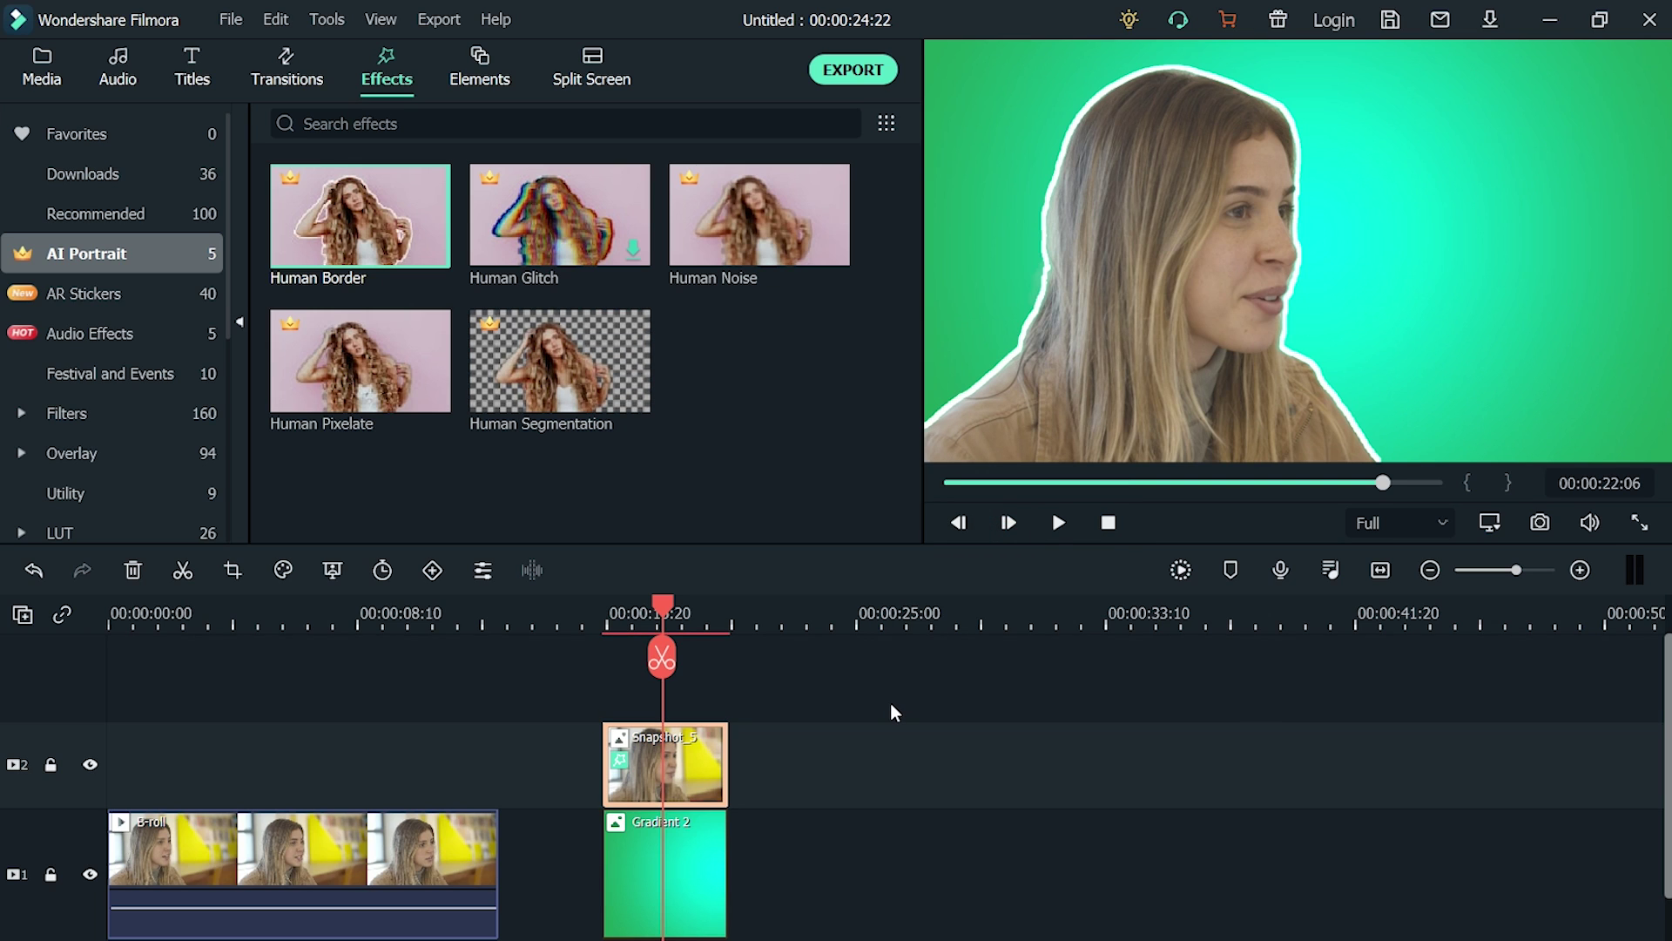
- Scale the cut-out woman to 75% and move her to X -122, Y -53
{"action": "double_click", "coordinate": [700, 789]}
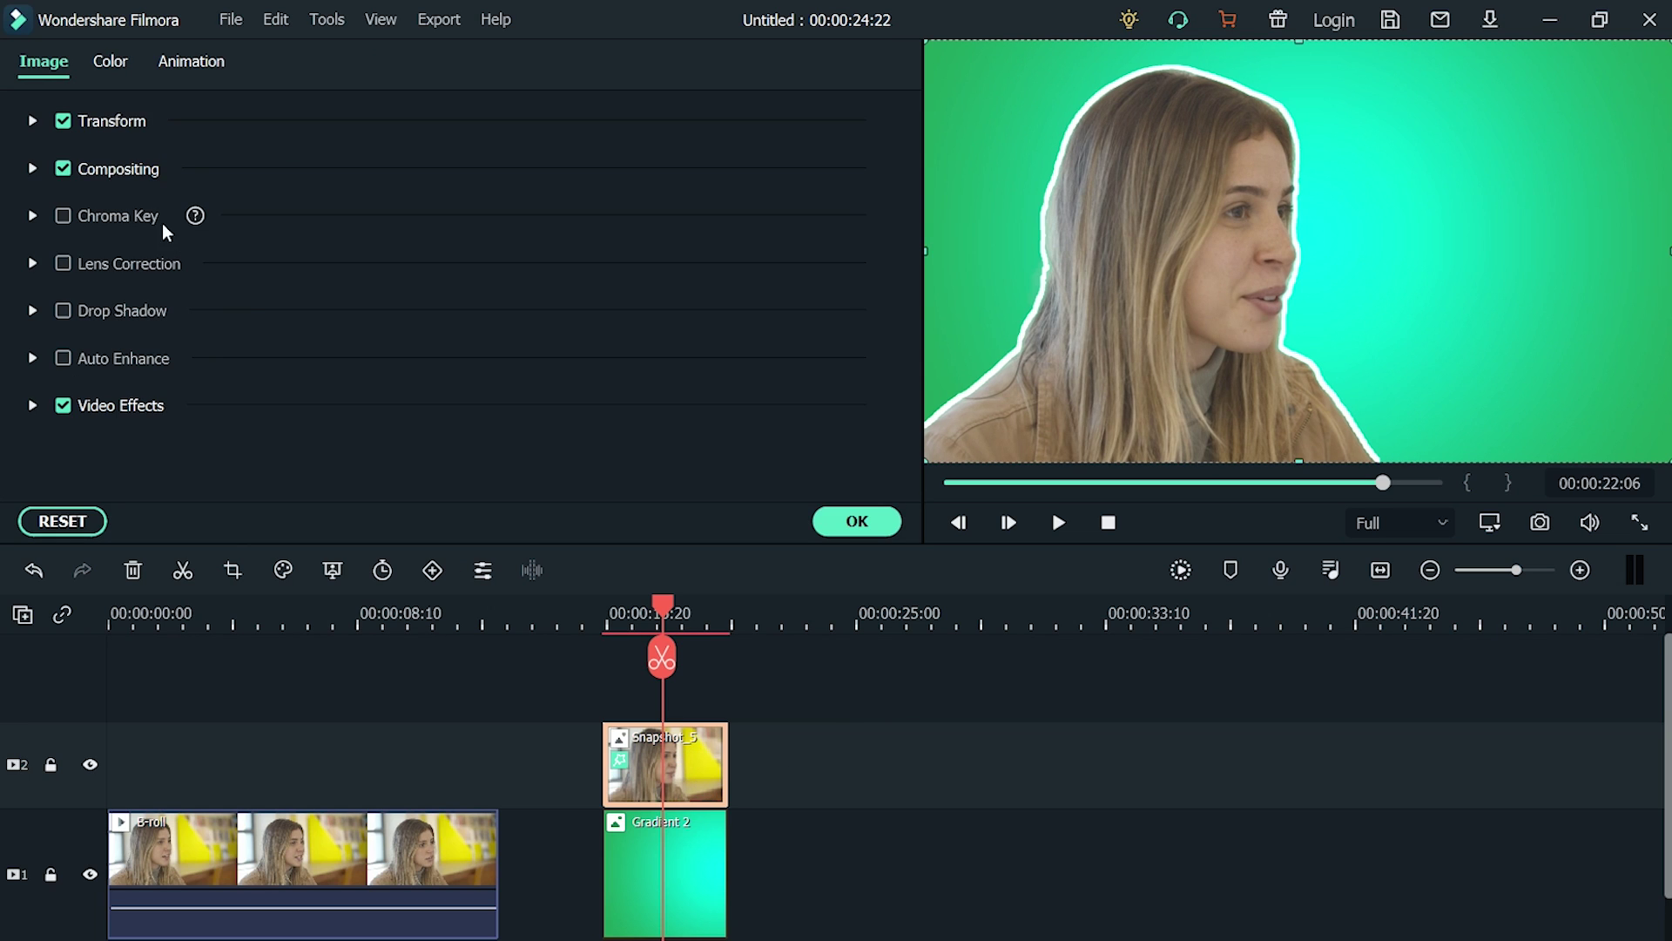
{"action": "left_click", "coordinate": [32, 122]}
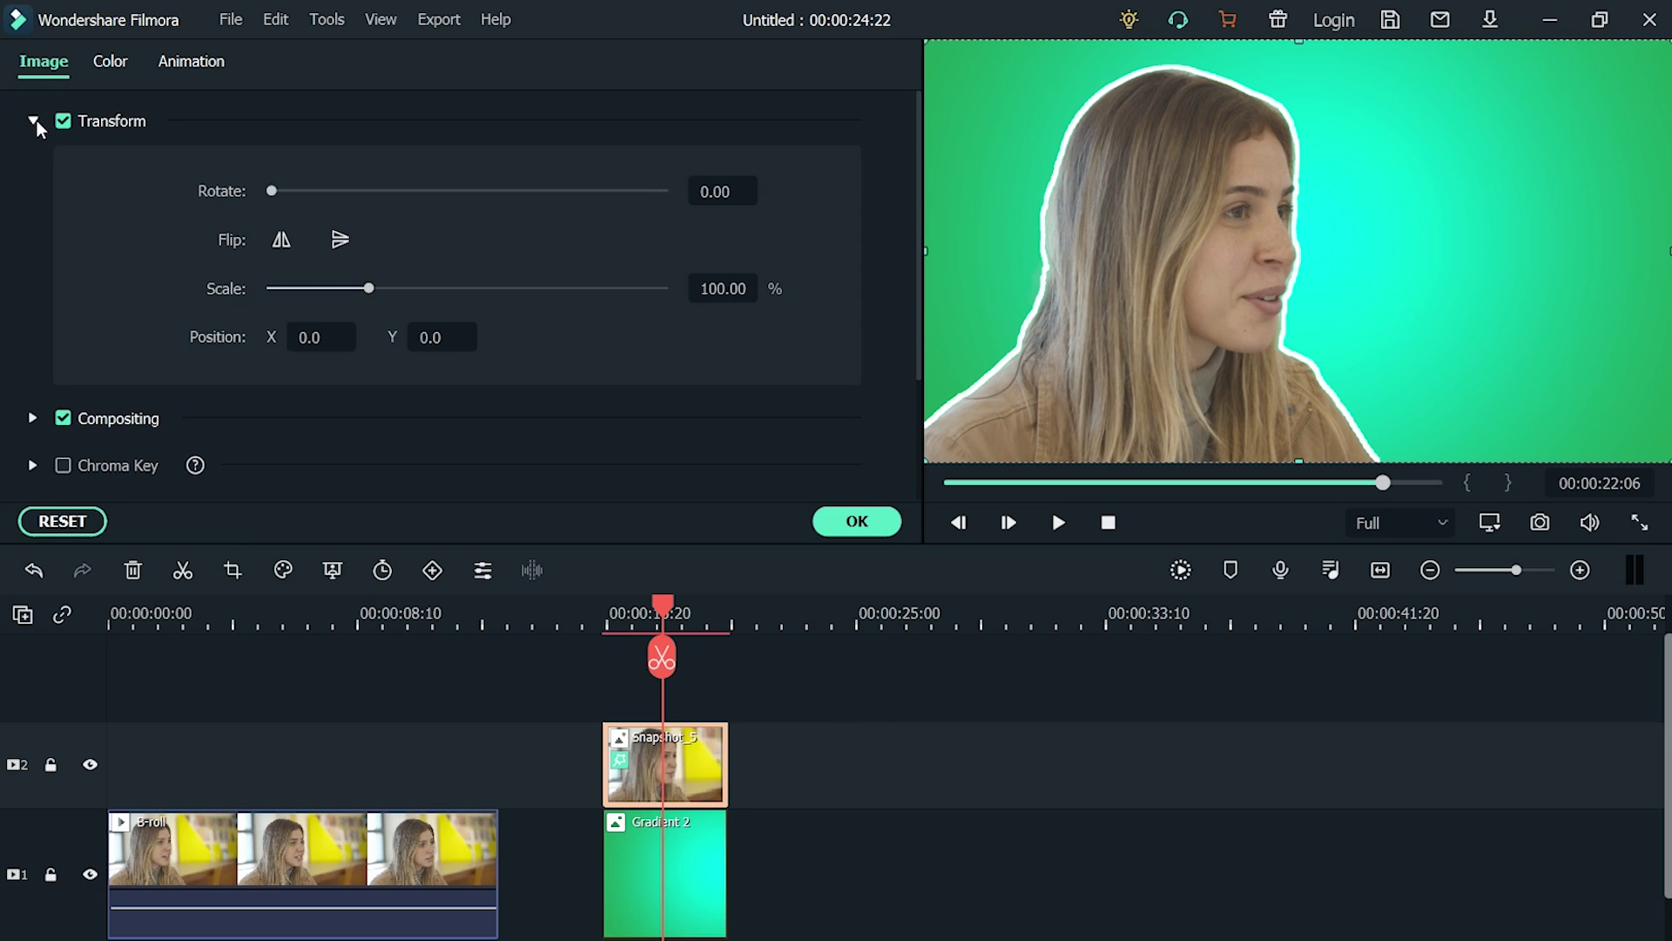
{"action": "left_click_drag", "start_coordinate": [368, 288], "coordinate": [344, 288]}
{"action": "left_click", "coordinate": [857, 521]}
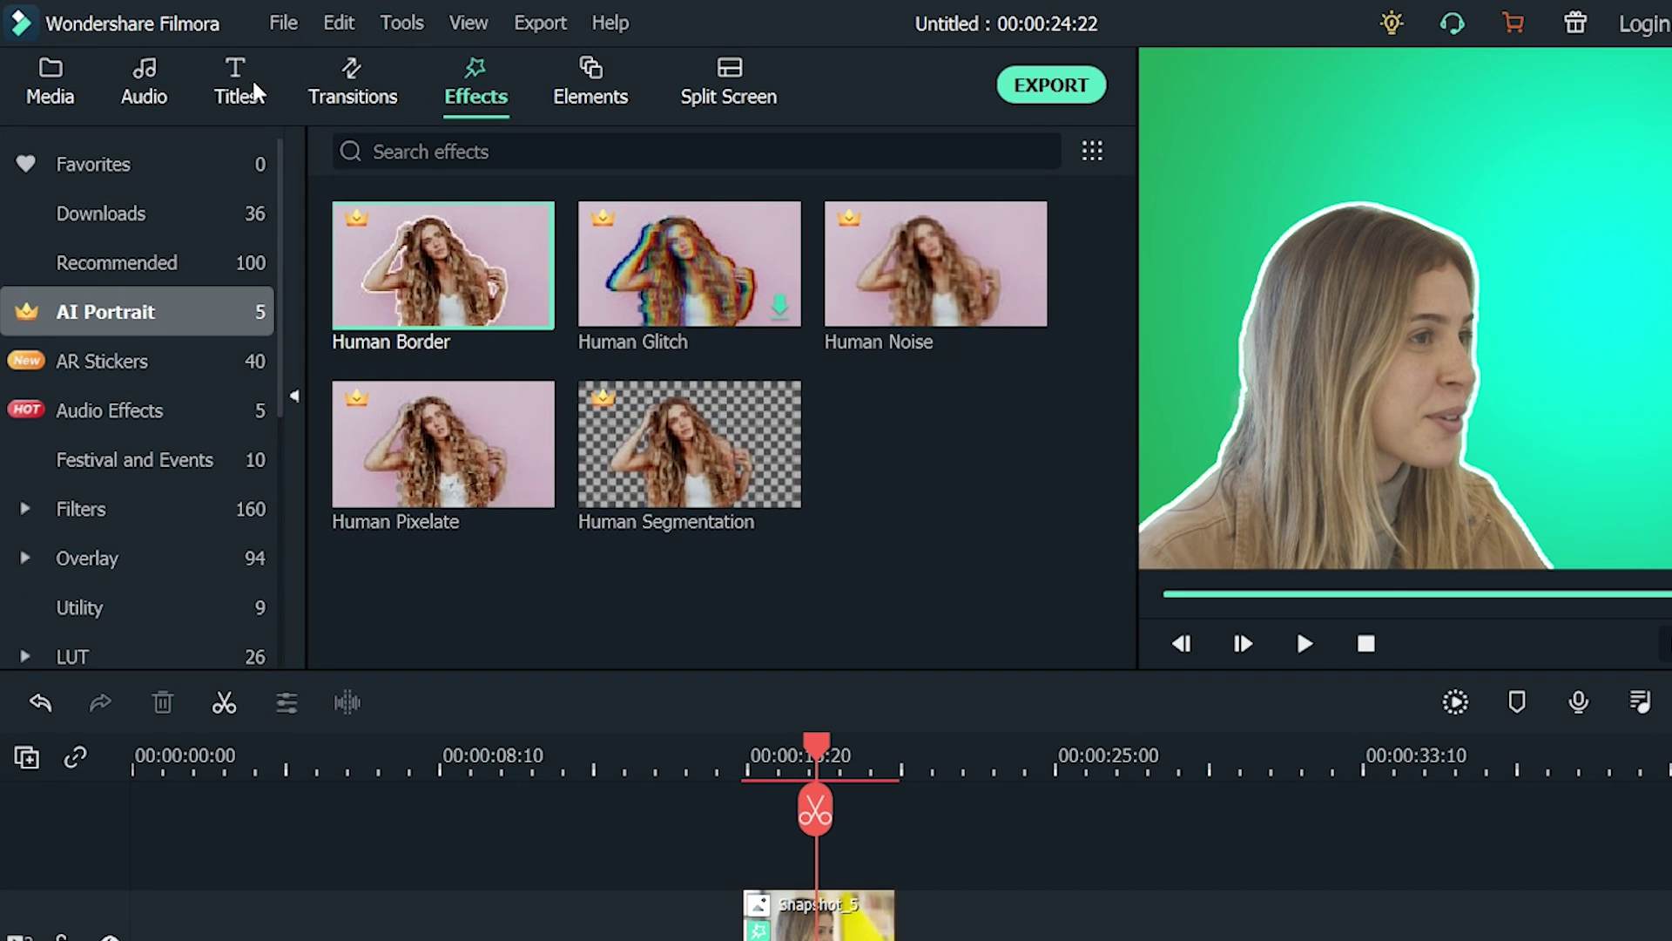
- Drag the Title 16 template from the Titles category onto track 3 above Snapshot_5
{"action": "left_click", "coordinate": [249, 78]}
{"action": "left_click", "coordinate": [202, 224]}
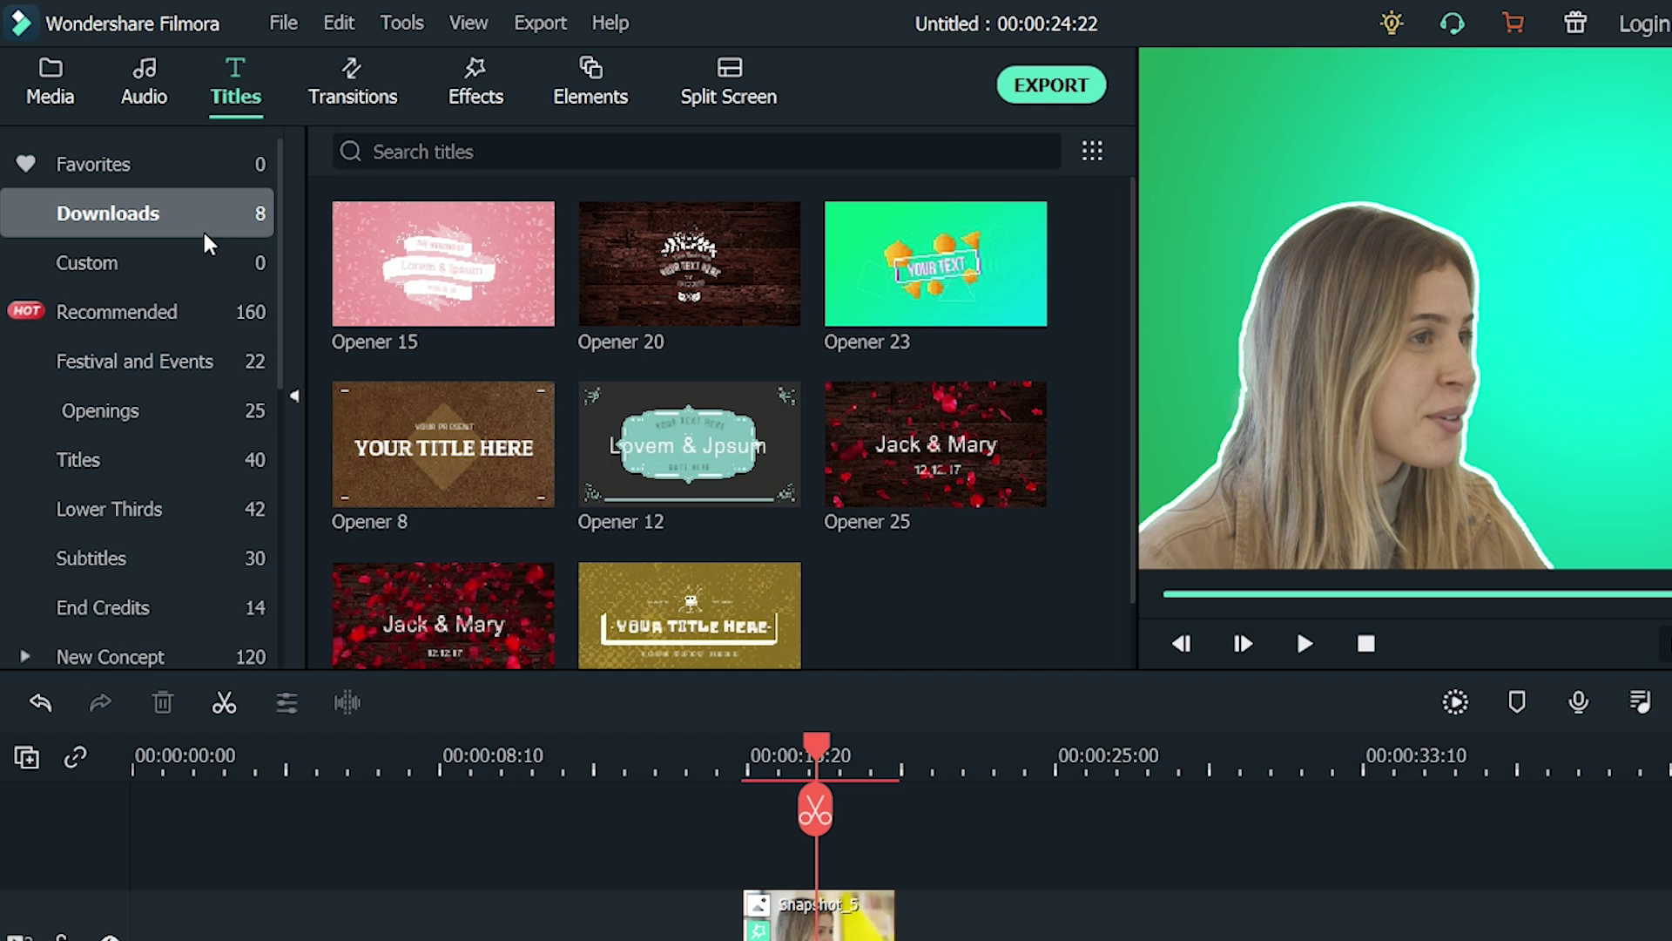
{"action": "left_click", "coordinate": [159, 462]}
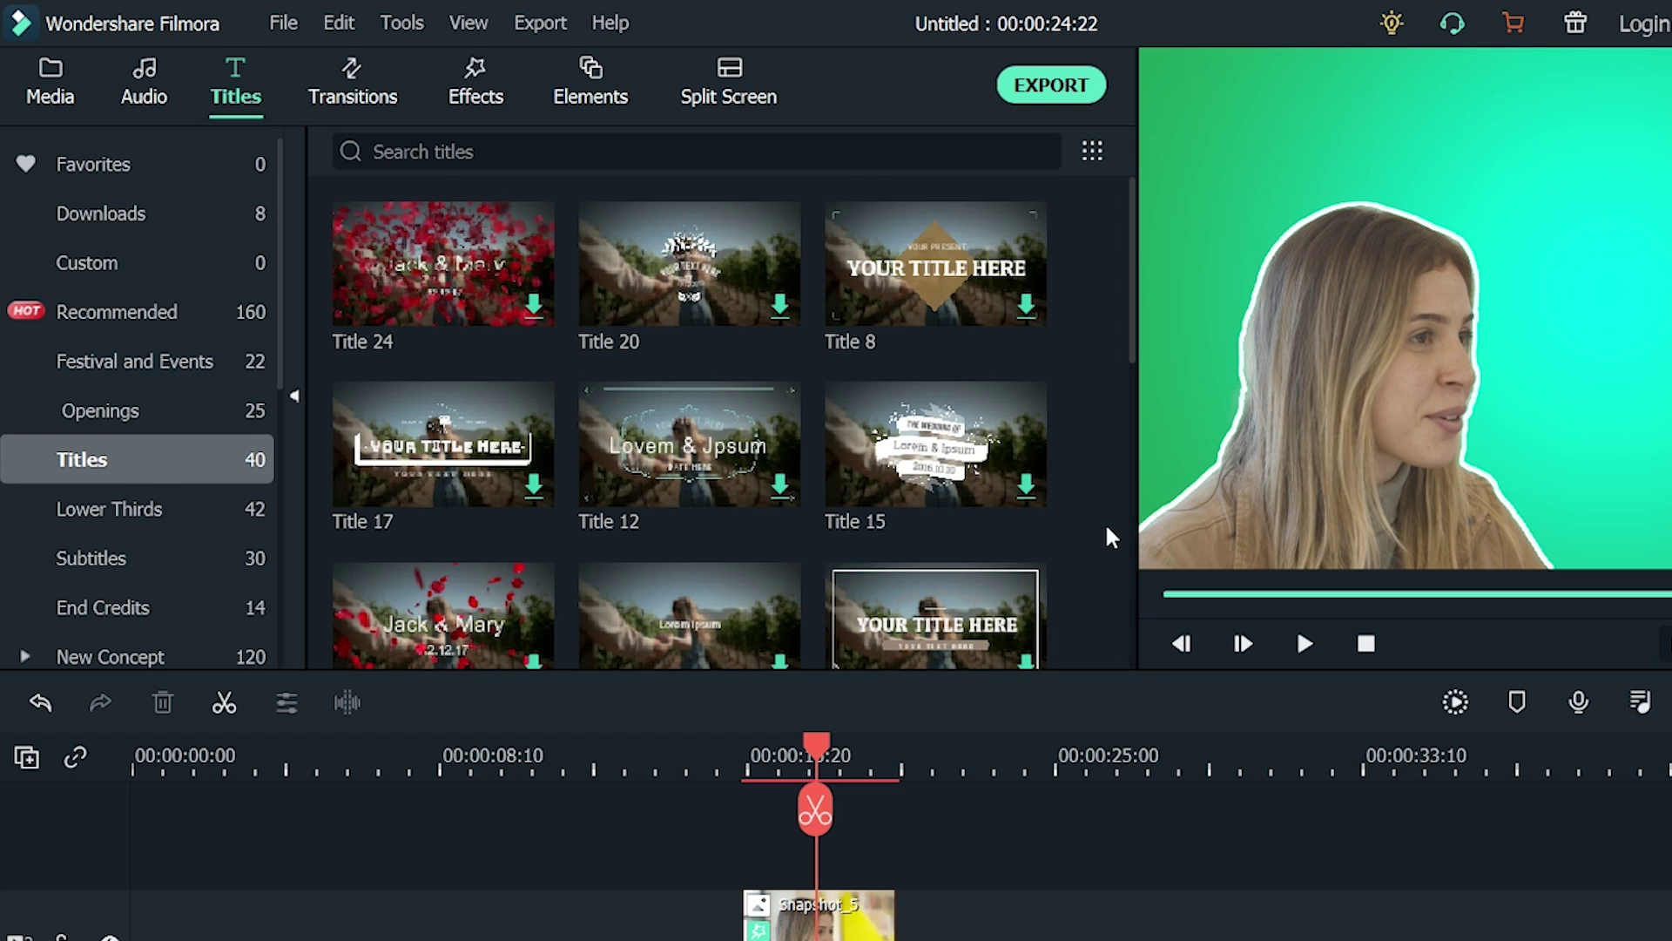
{"action": "scroll", "coordinate": [1105, 521], "scroll_direction": "down", "scroll_amount": 5}
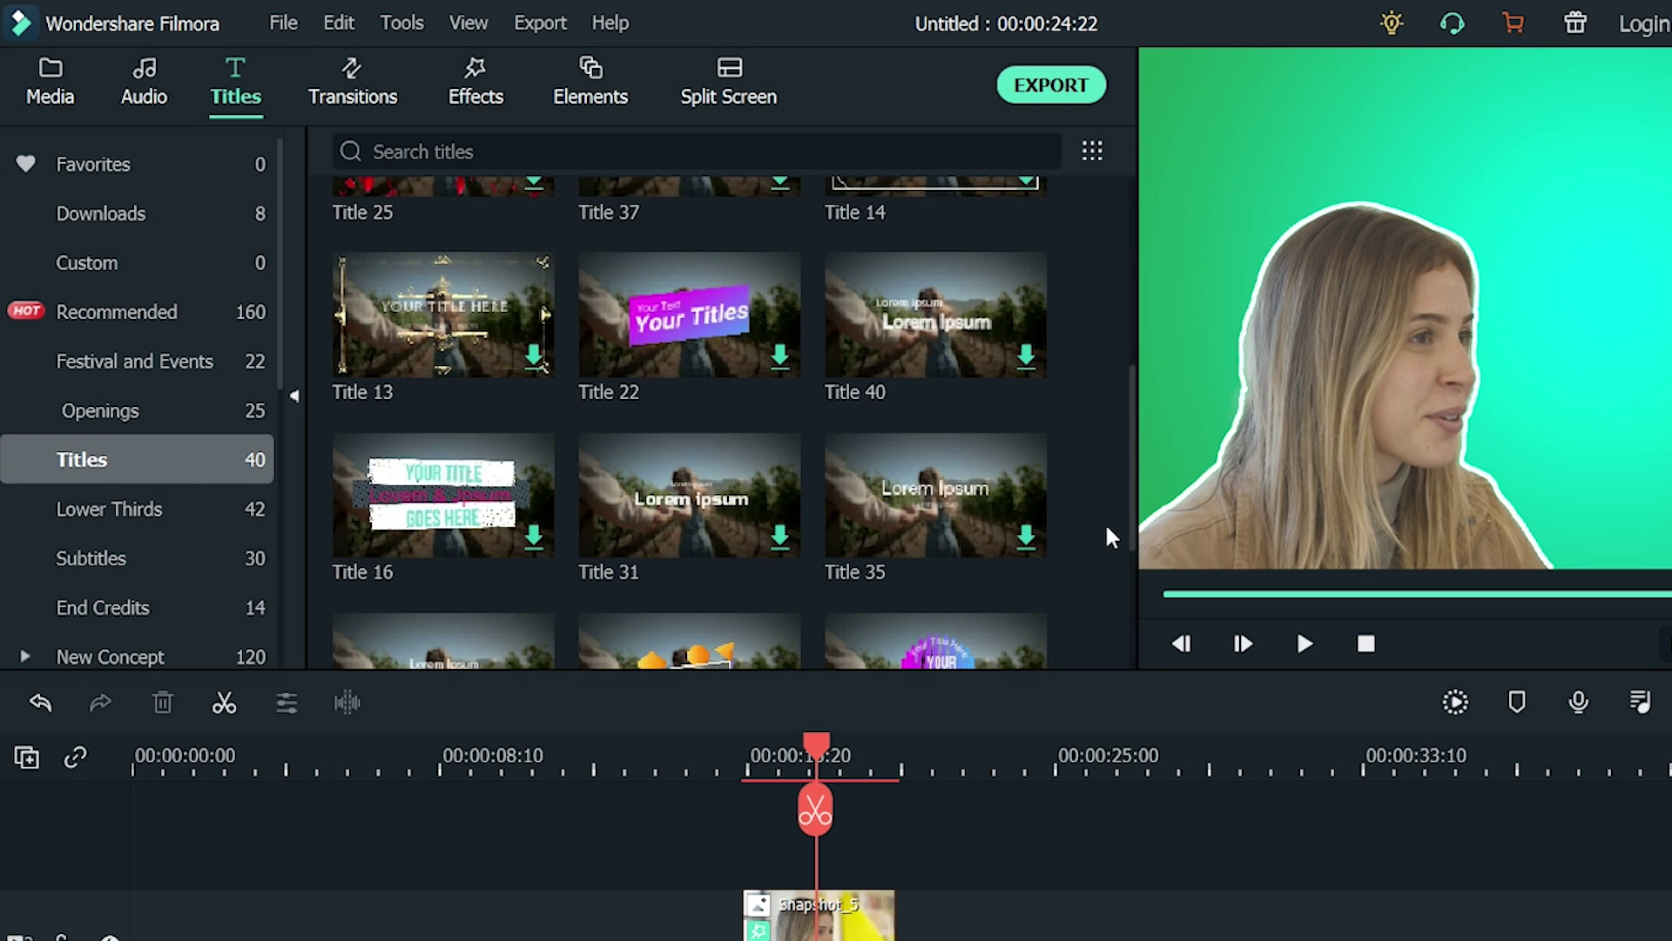
{"action": "left_click", "coordinate": [475, 516]}
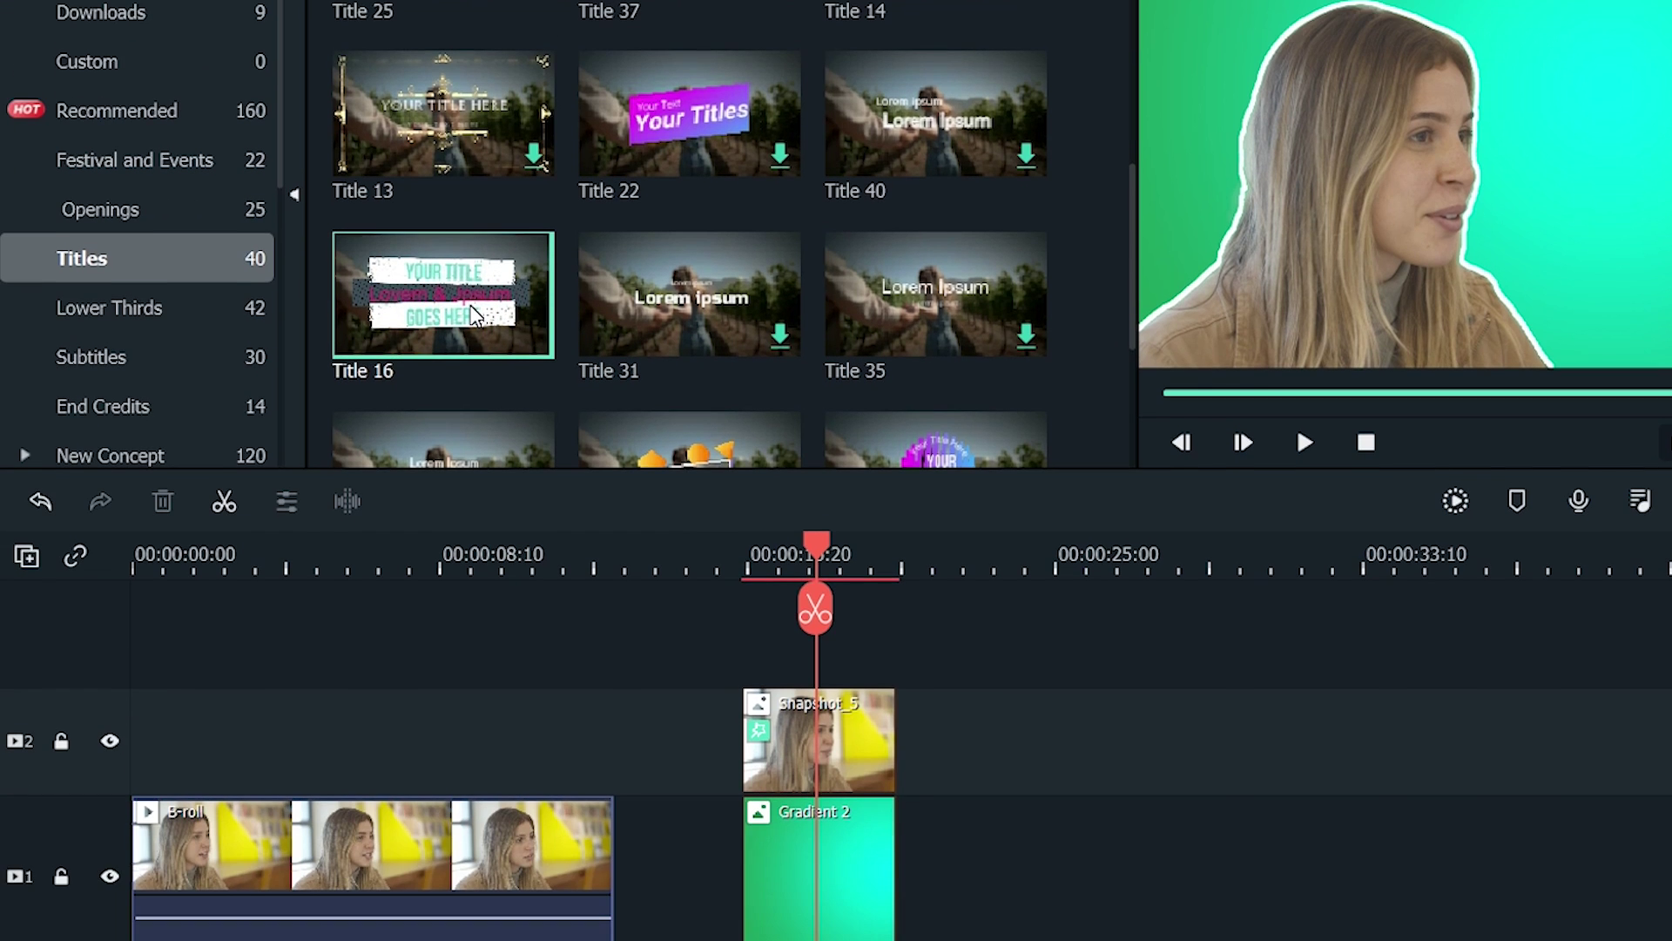
{"action": "left_click_drag", "start_coordinate": [474, 516], "coordinate": [542, 599]}
{"action": "left_click_drag", "start_coordinate": [710, 579], "coordinate": [793, 697]}
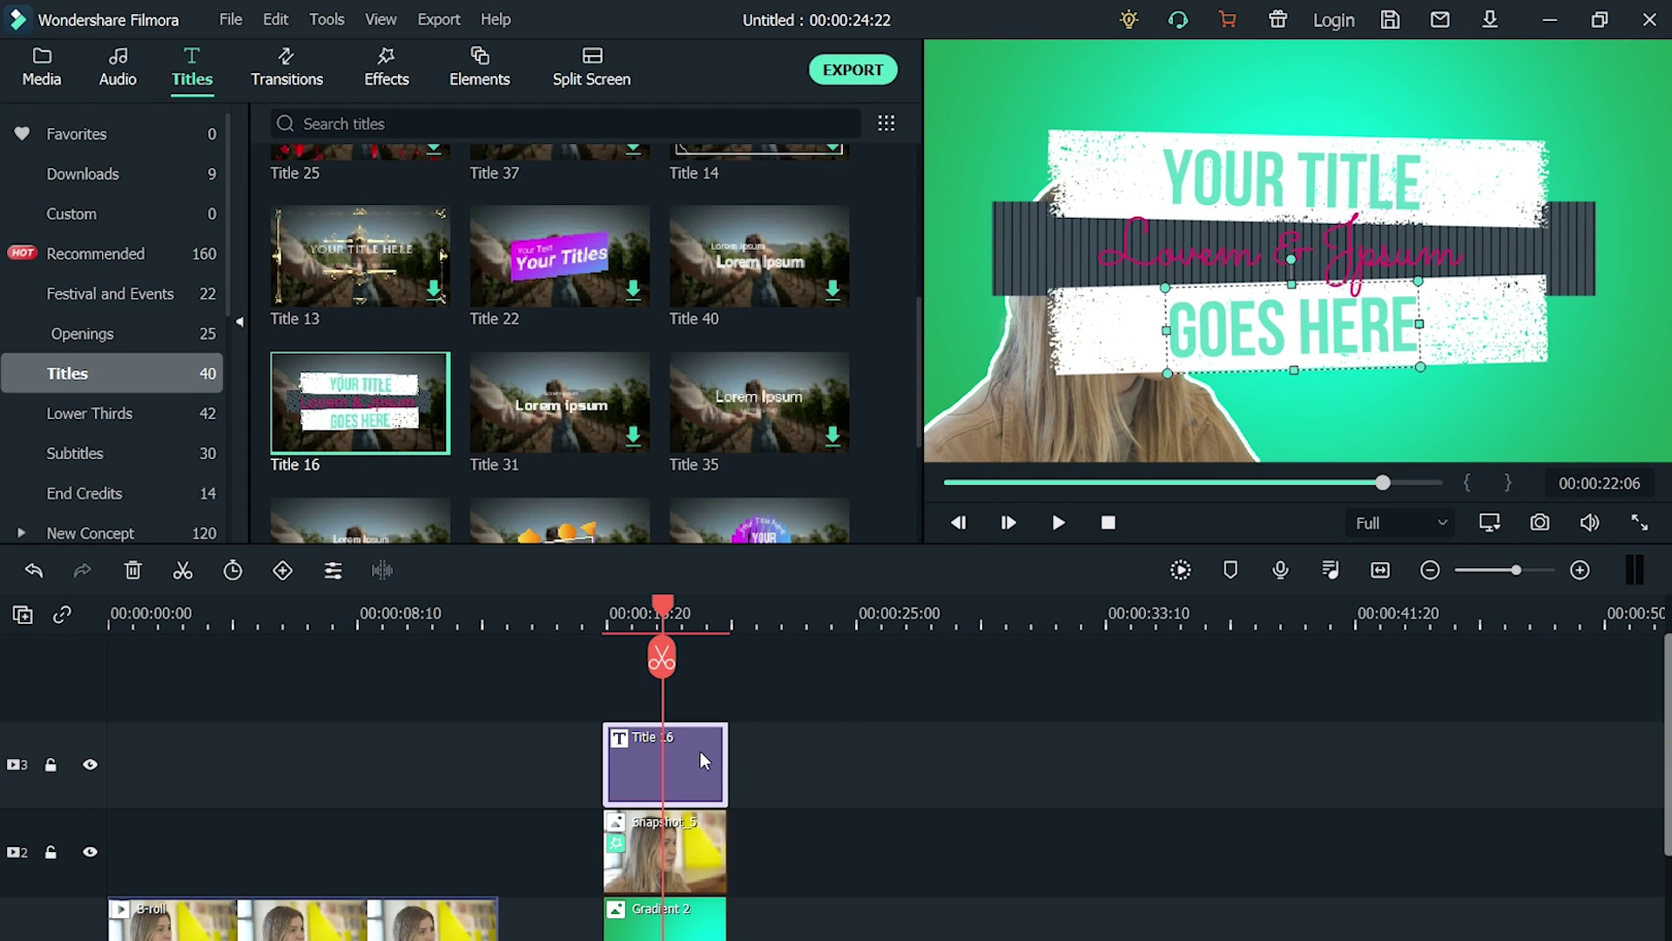
- Scale Title 16 to 65% and position it at X 173, Y 111
{"action": "double_click", "coordinate": [701, 758]}
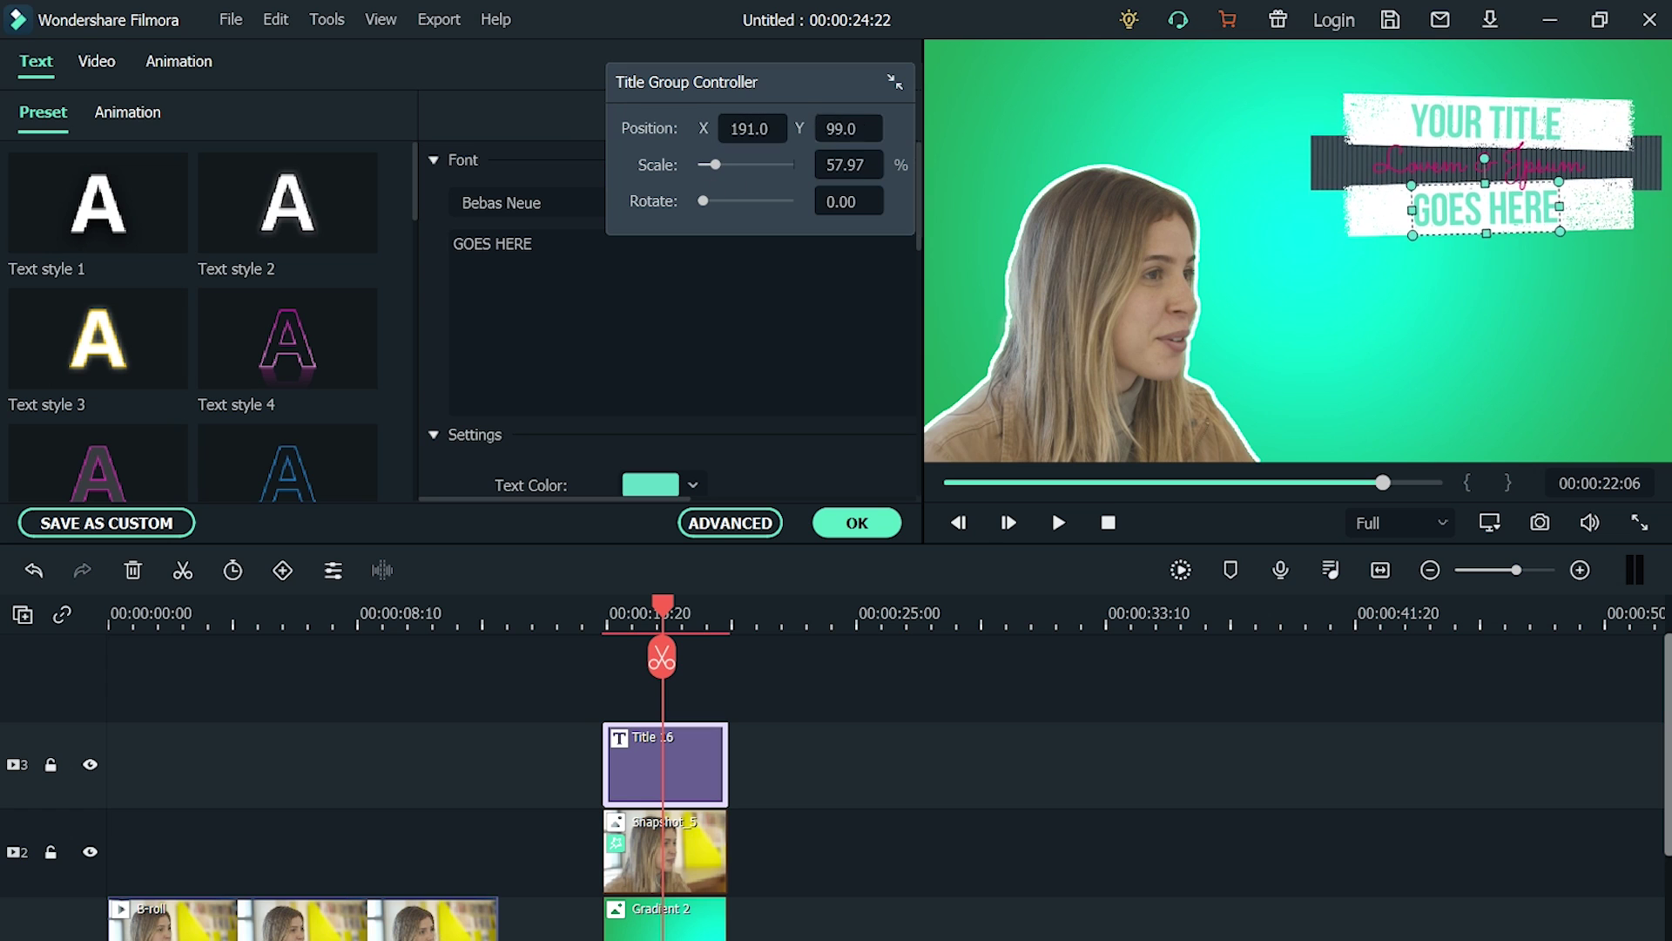
{"action": "left_click_drag", "start_coordinate": [755, 132], "coordinate": [754, 200]}
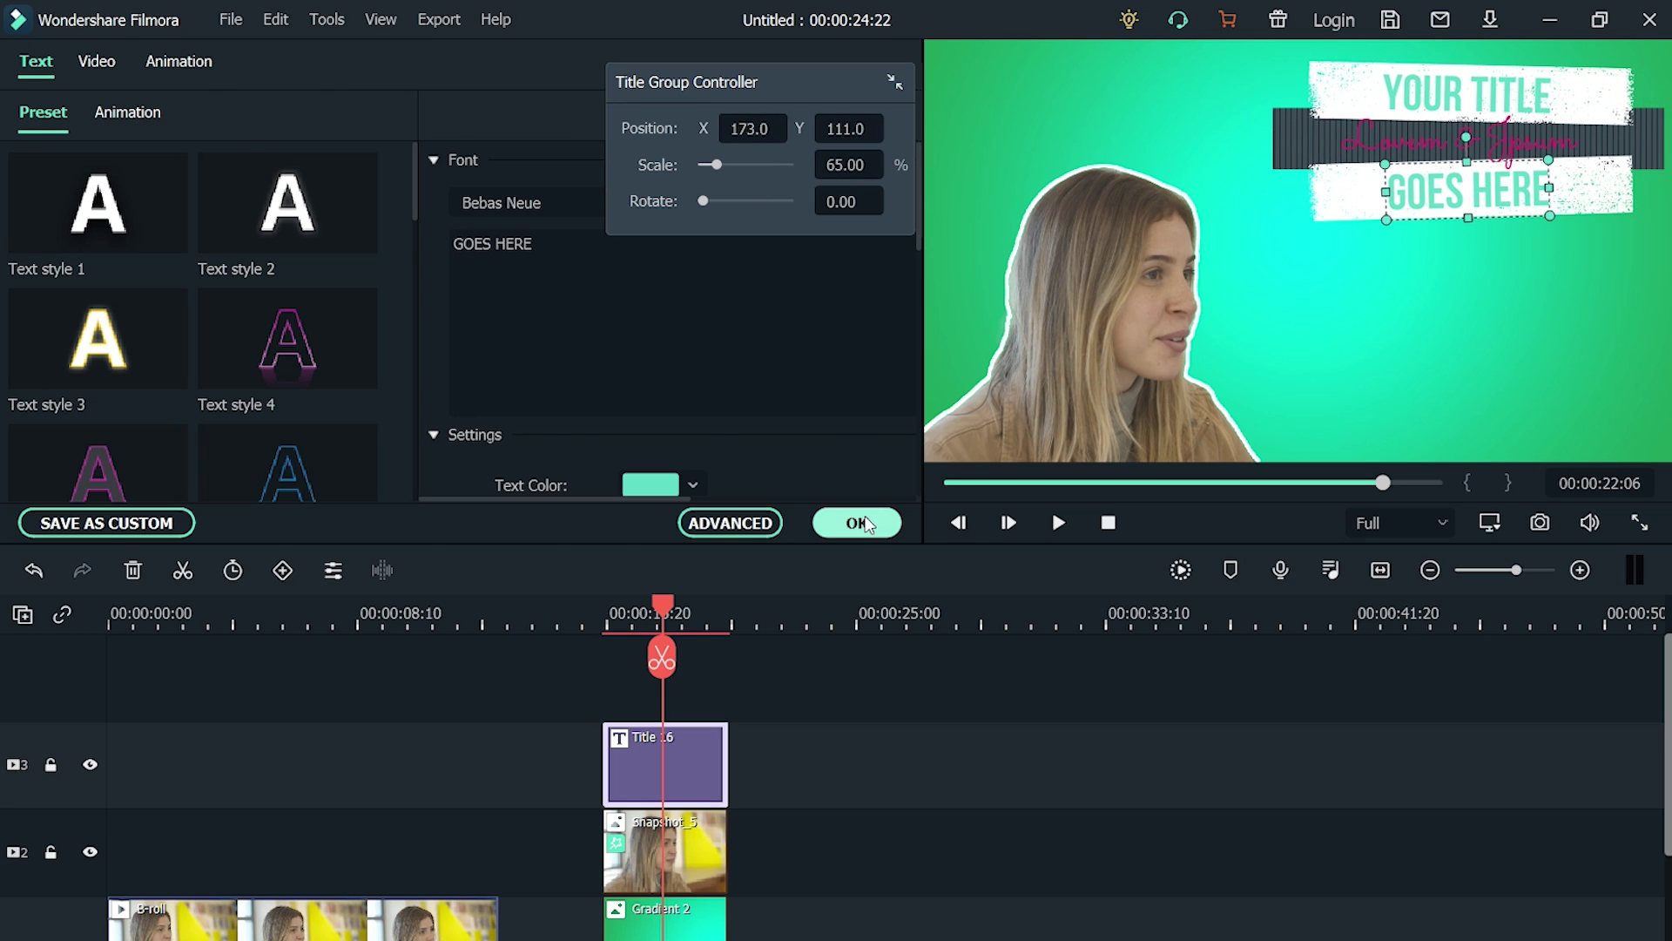
{"action": "left_click", "coordinate": [857, 522]}
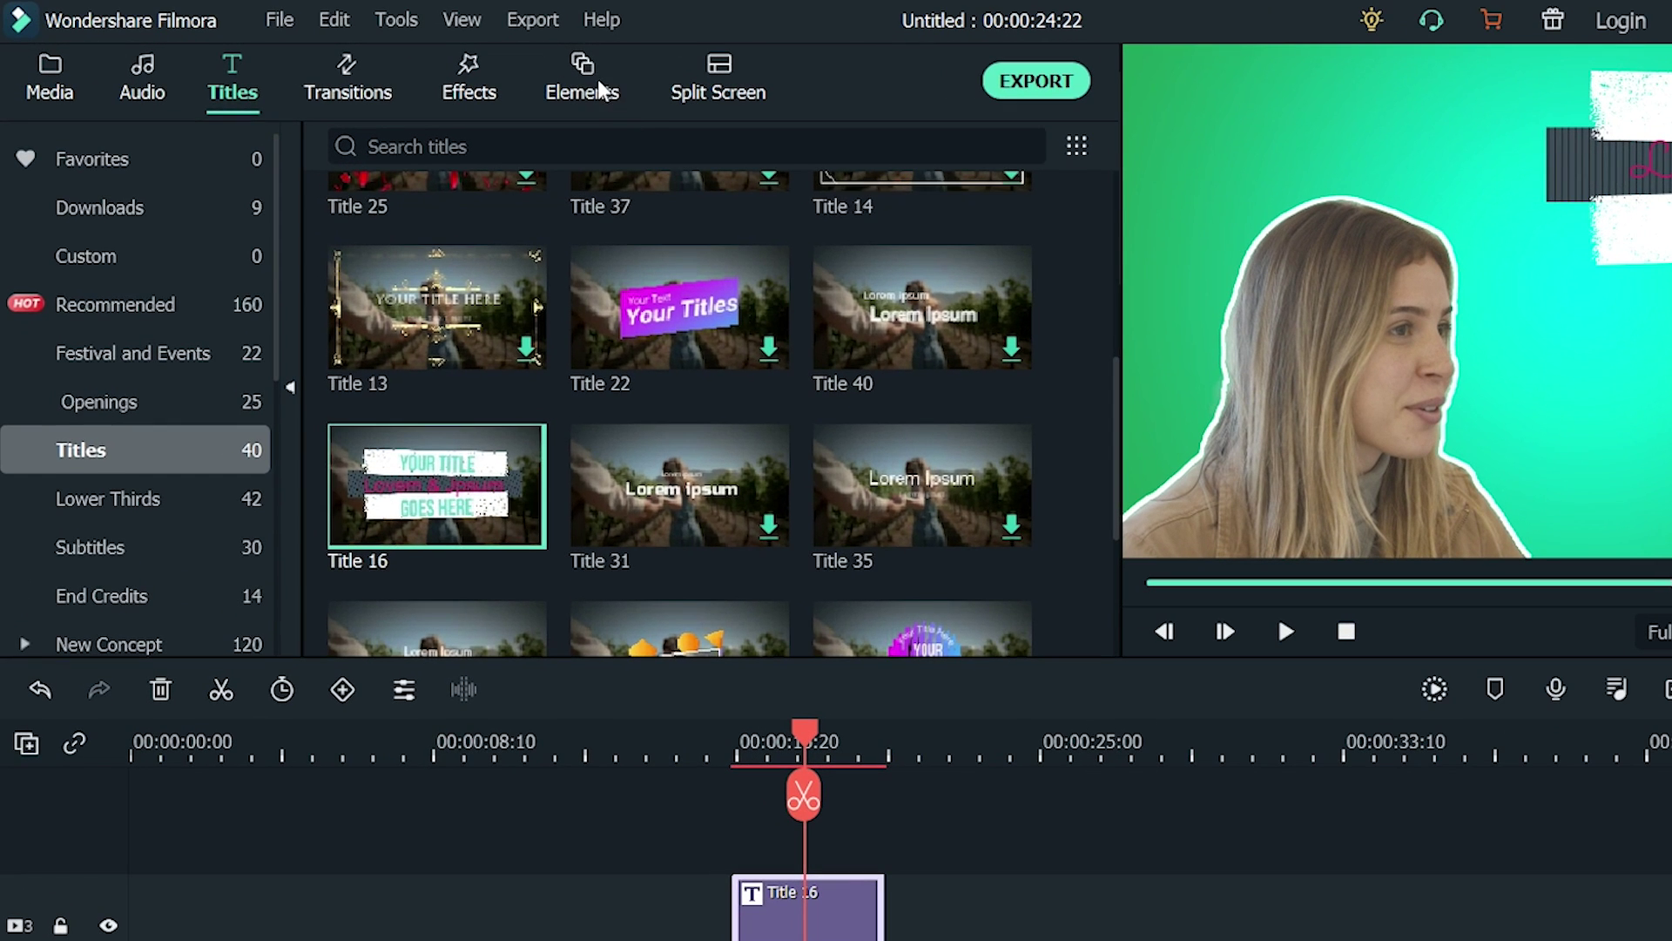
- Place the Journey element Element Travel 3 (LET'S GO!) on a fourth track above Title 16
{"action": "left_click", "coordinate": [488, 68]}
{"action": "left_click", "coordinate": [197, 211]}
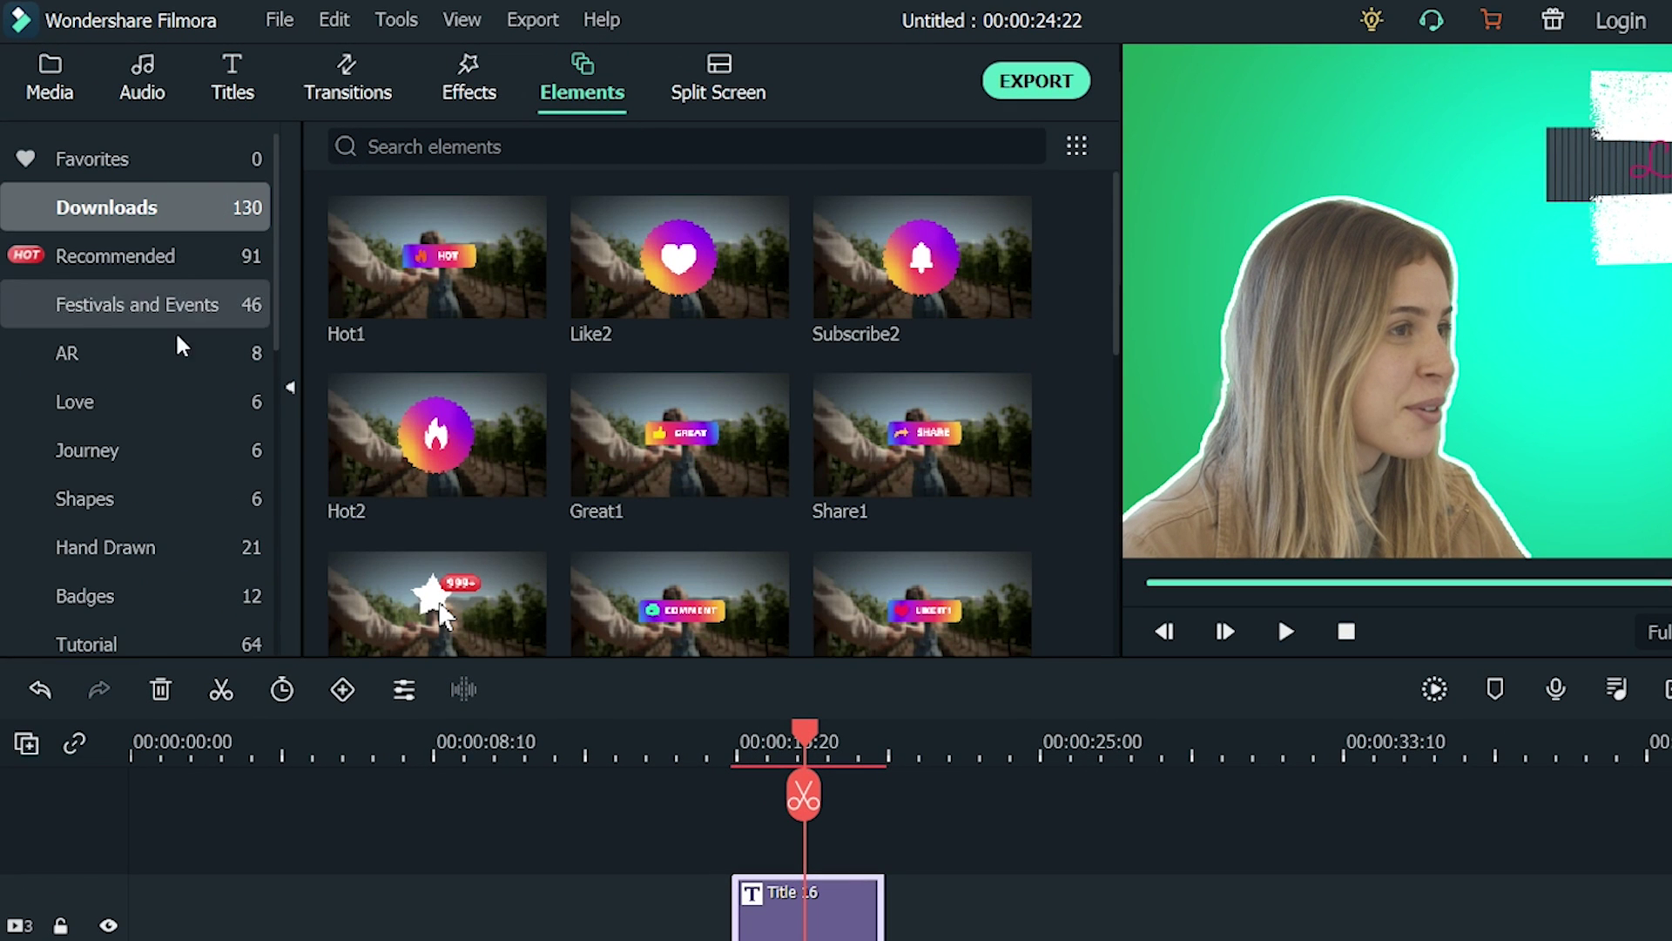
{"action": "left_click", "coordinate": [175, 451]}
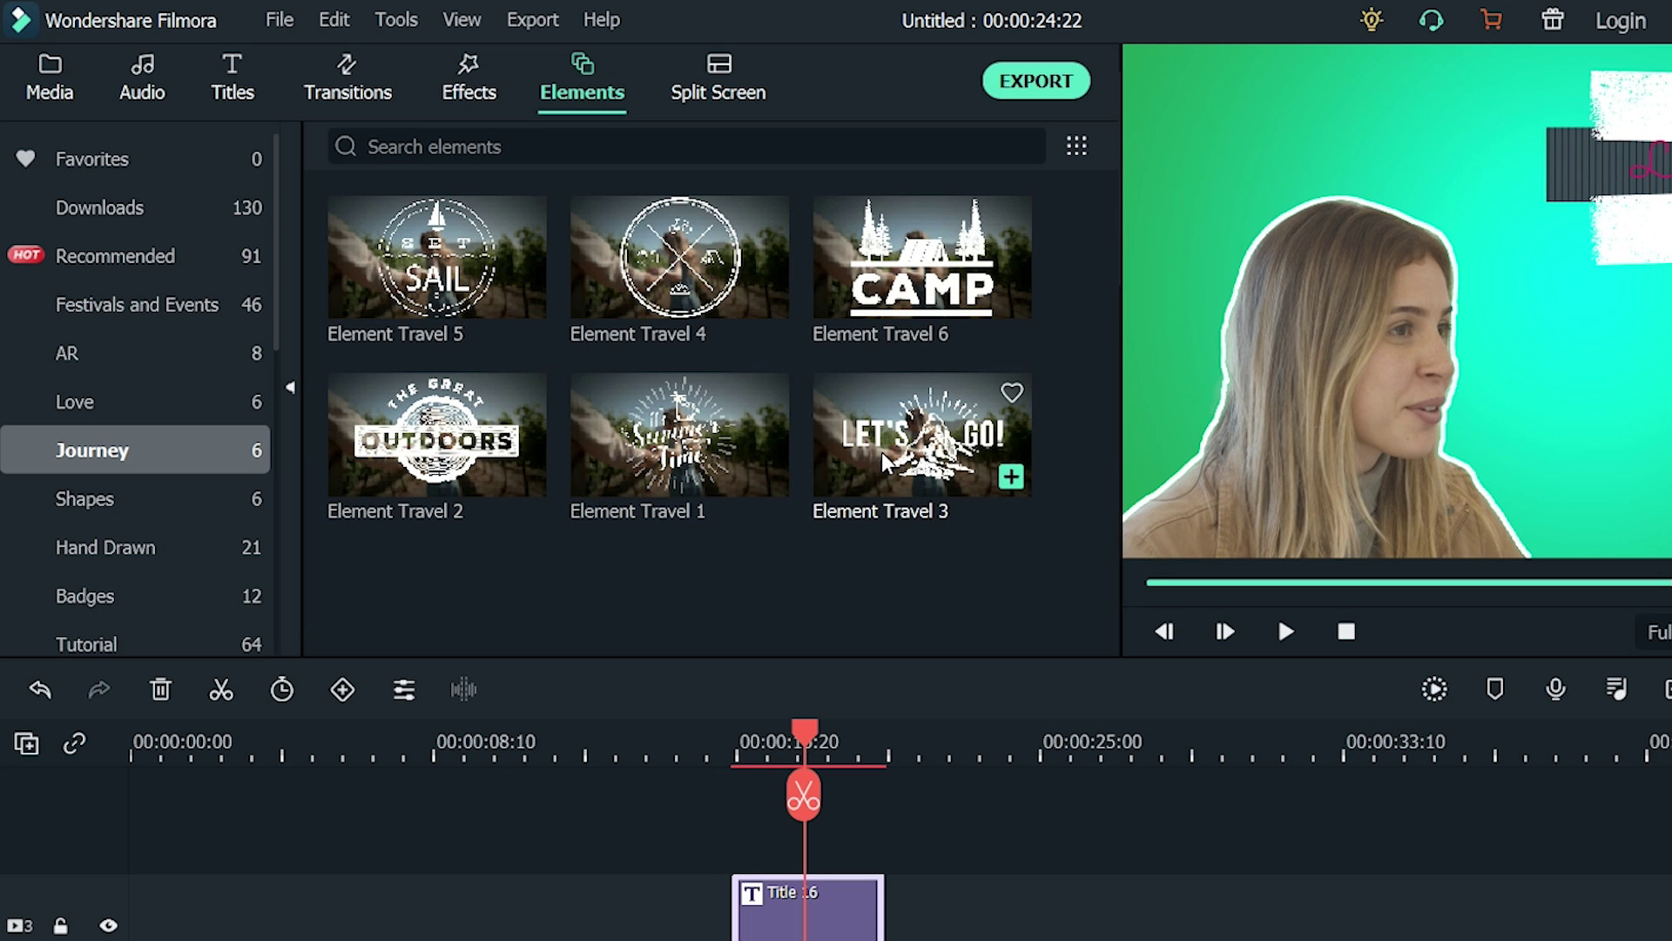
{"action": "left_click_drag", "start_coordinate": [884, 460], "coordinate": [767, 849]}
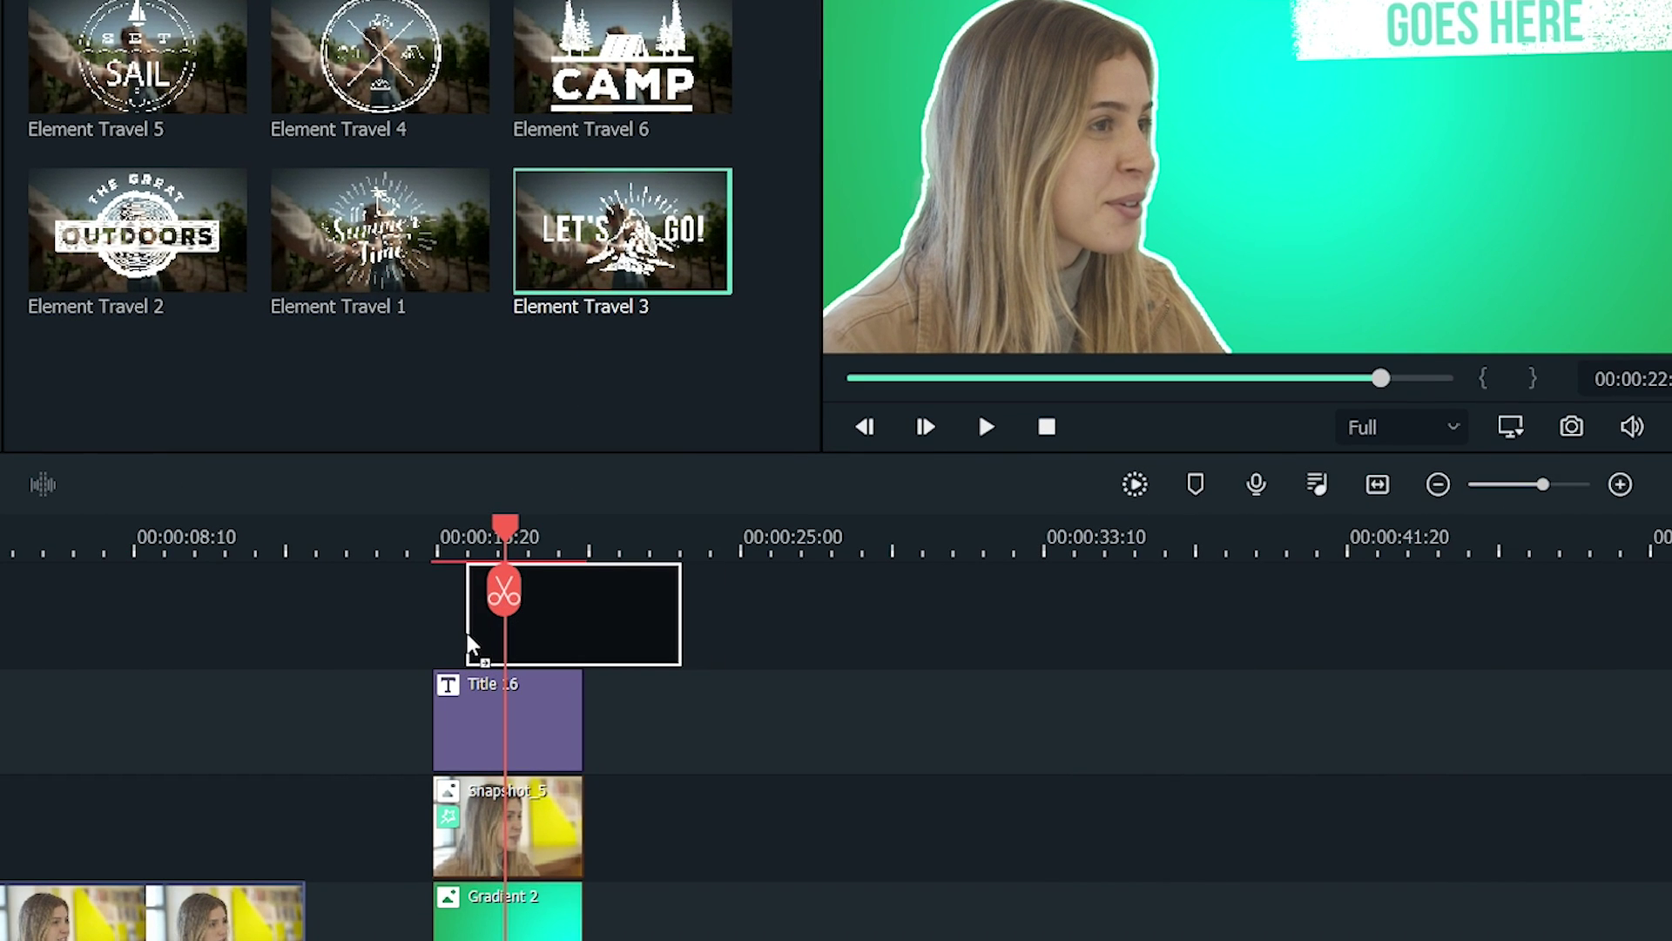
{"action": "left_click_drag", "start_coordinate": [469, 641], "coordinate": [463, 641]}
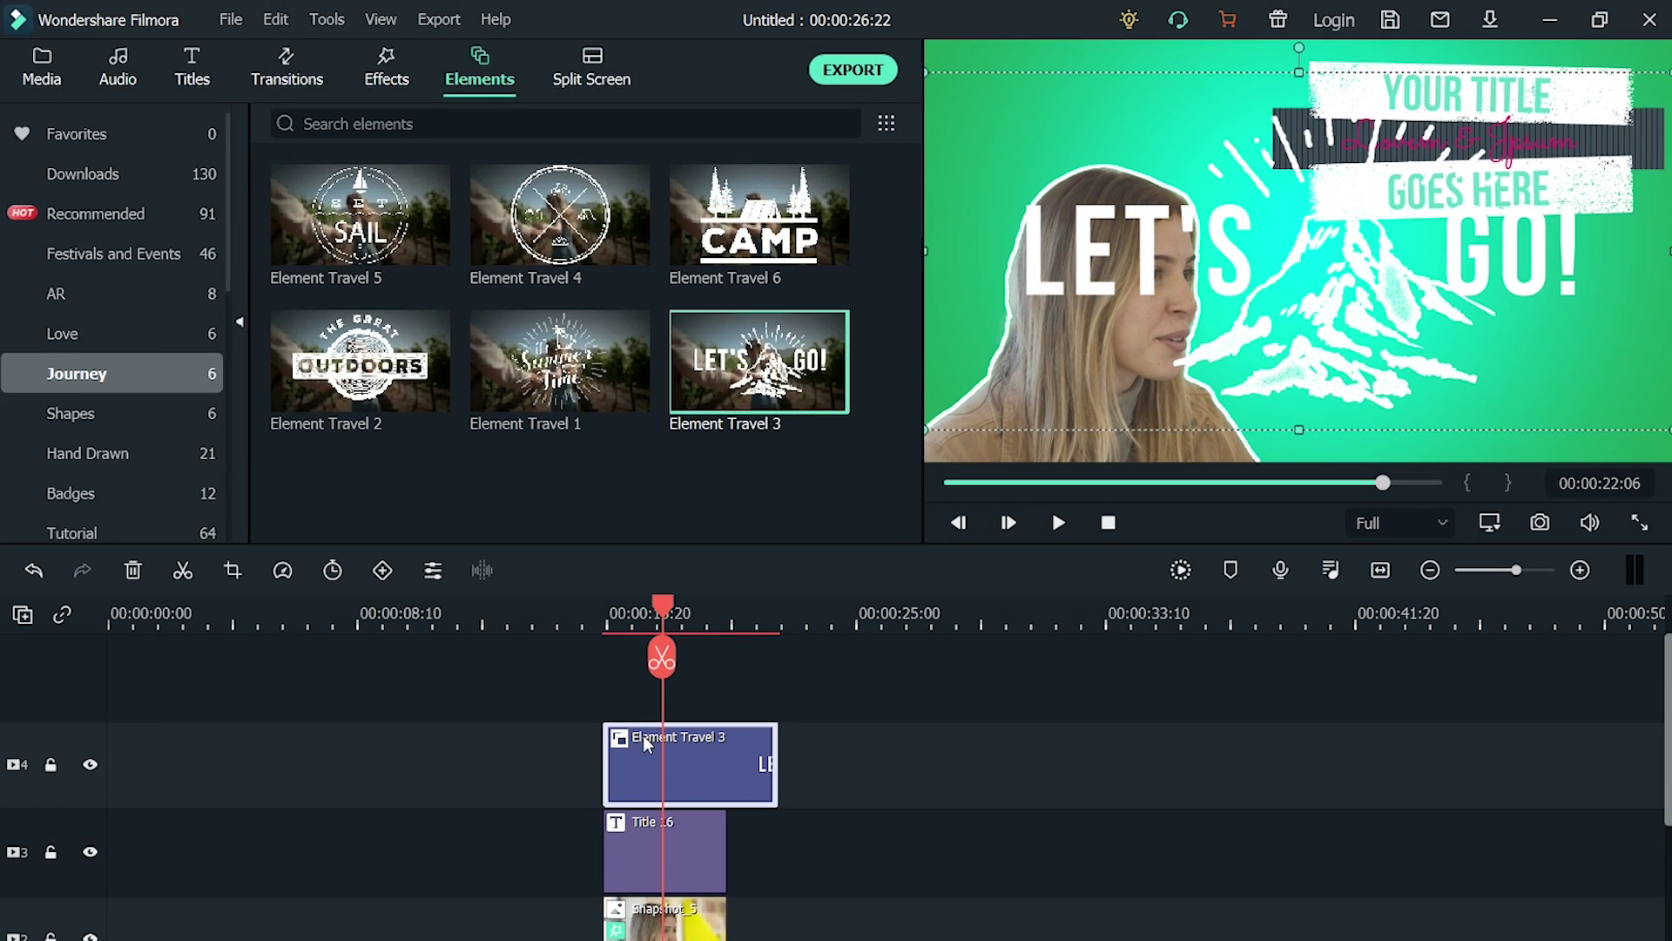
{"action": "double_click", "coordinate": [547, 707]}
{"action": "left_click", "coordinate": [773, 723]}
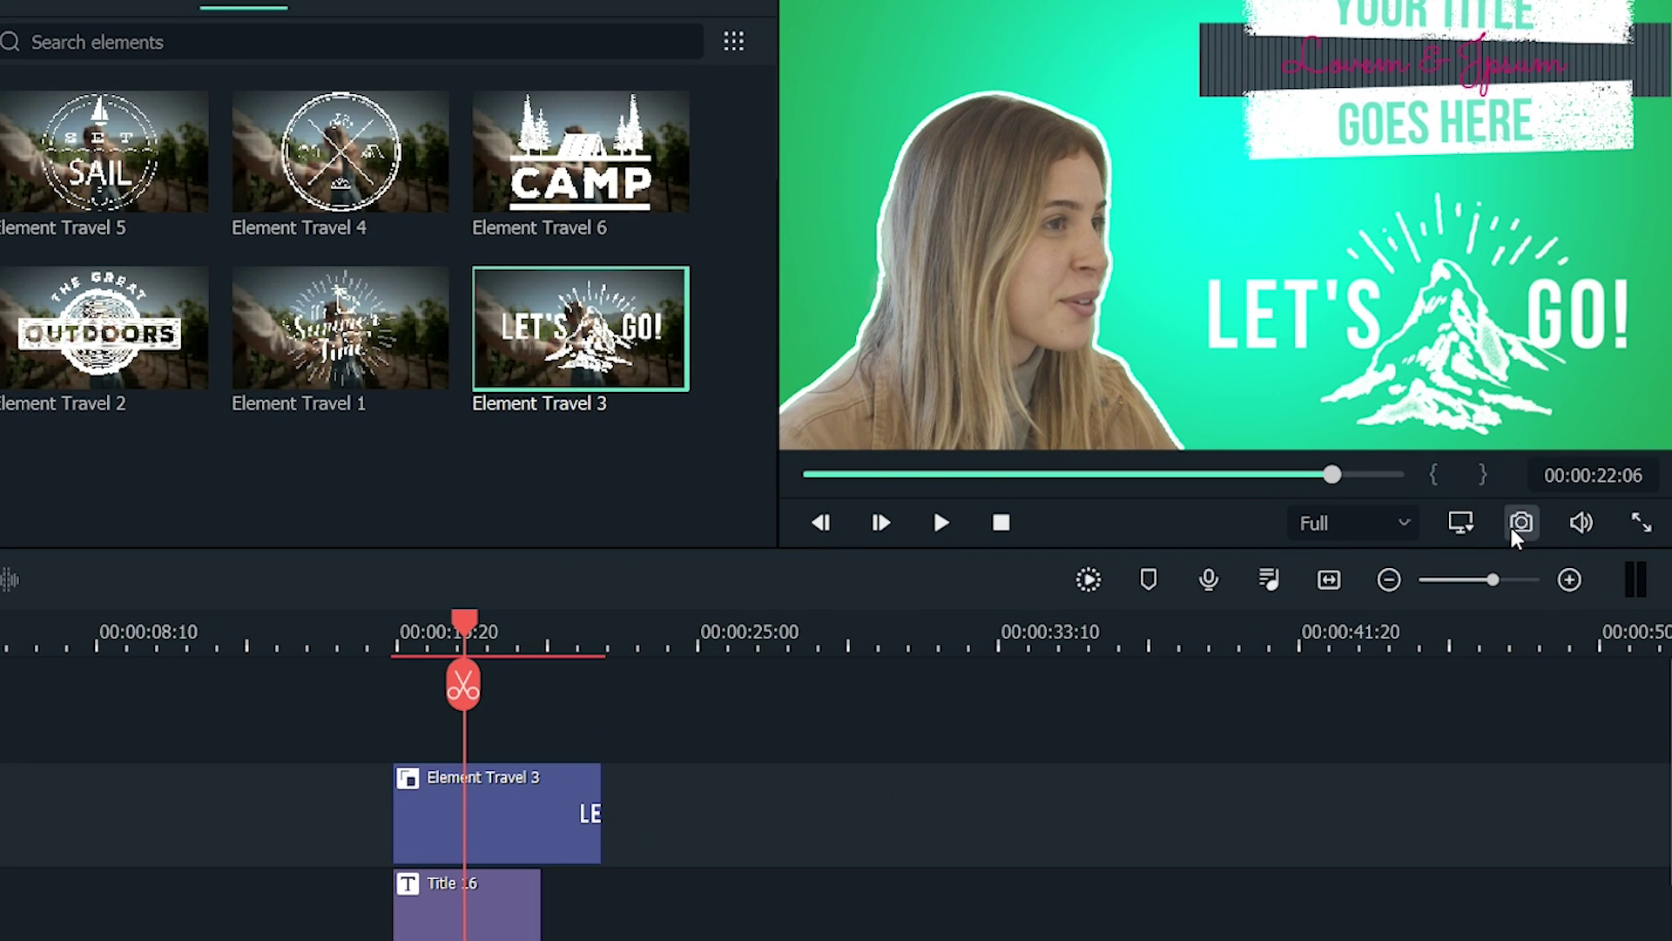
- Snapshot the finished thumbnail frame and find Snapshot_6 in the project media
{"action": "left_click", "coordinate": [1519, 525]}
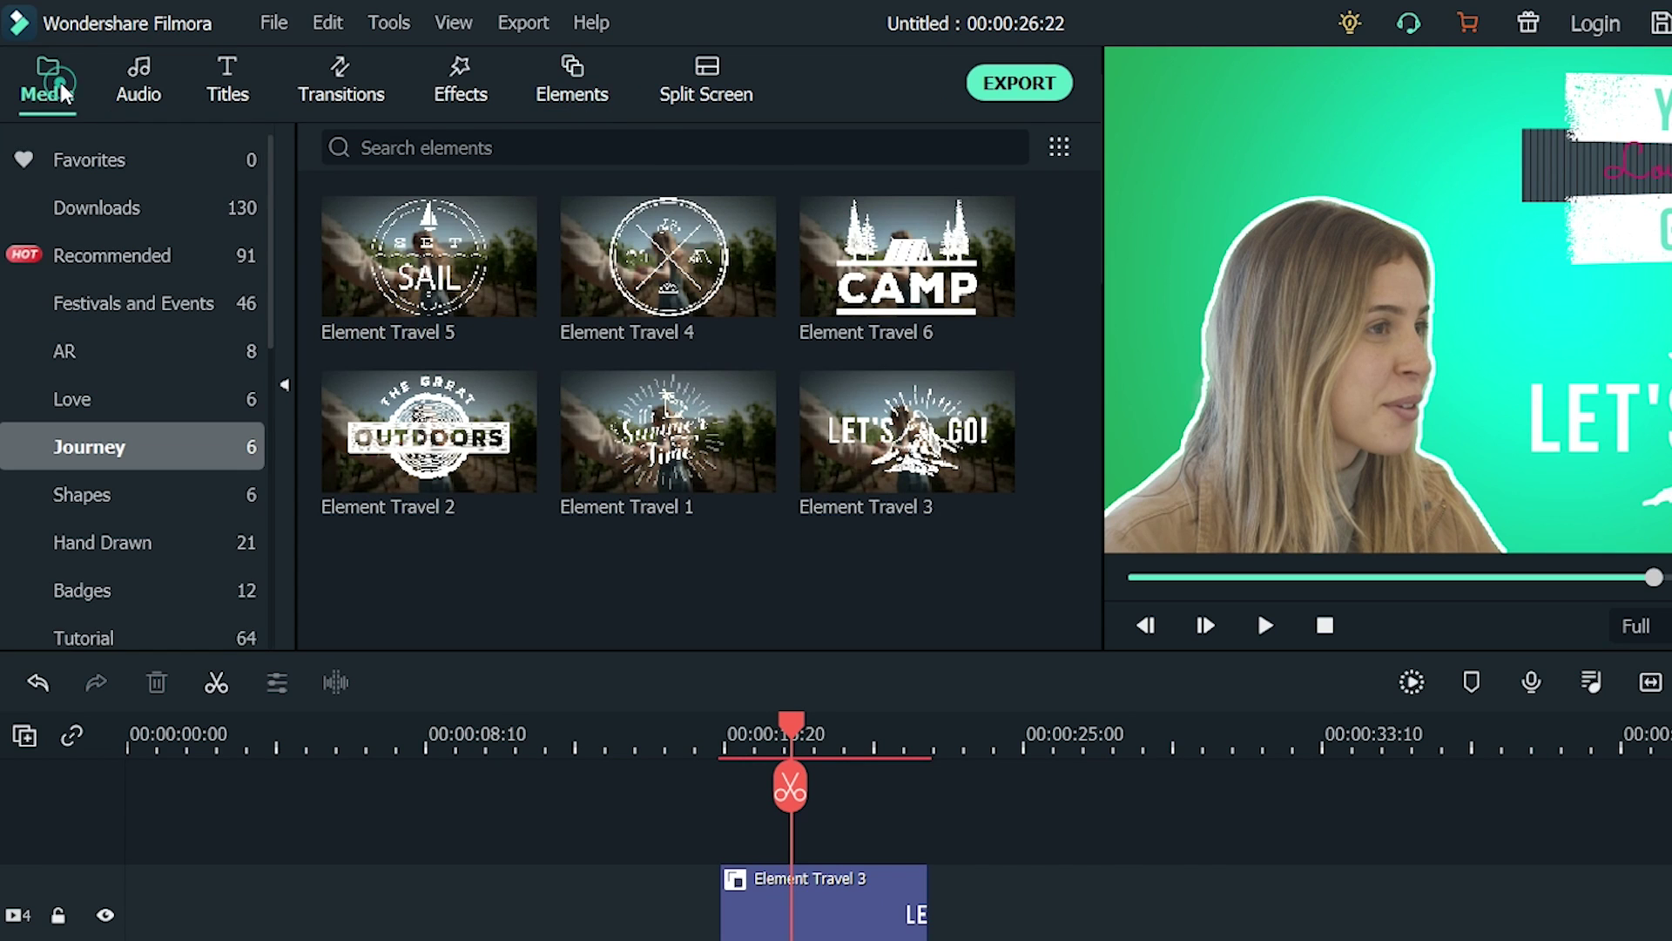
{"action": "left_click", "coordinate": [59, 87]}
{"action": "left_click", "coordinate": [112, 166]}
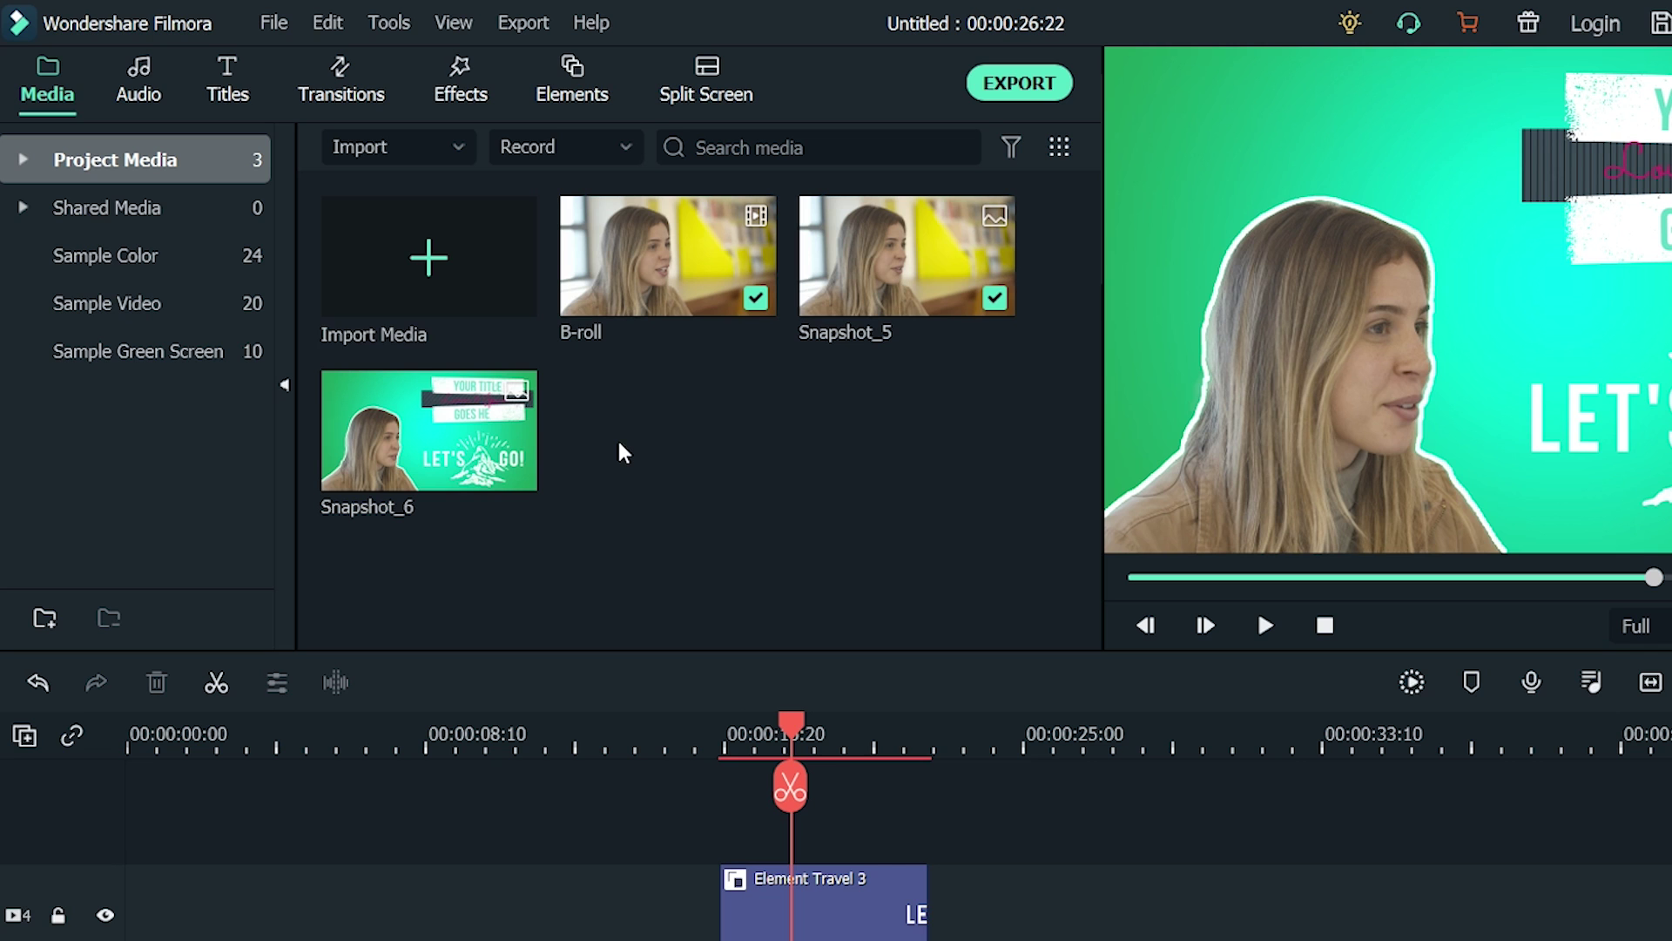
{"action": "right_click", "coordinate": [407, 404]}
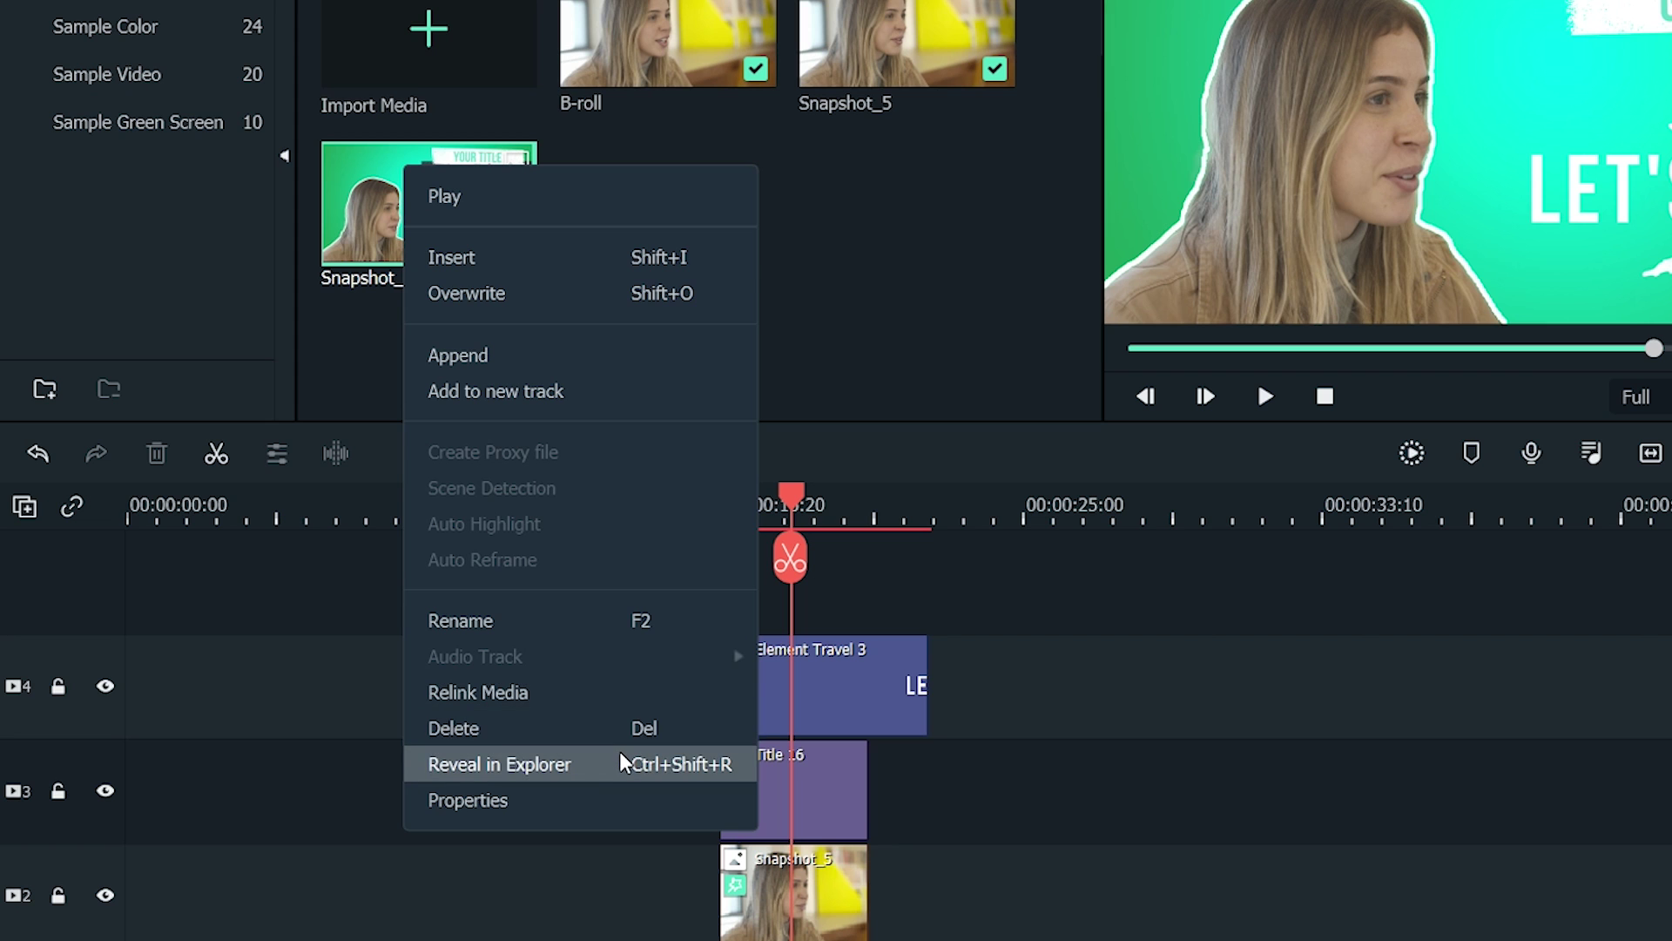
- Reveal Snapshot_6 in File Explorer to show the Filmora Snapshot folder with its seven stills
{"action": "left_click", "coordinate": [624, 763]}
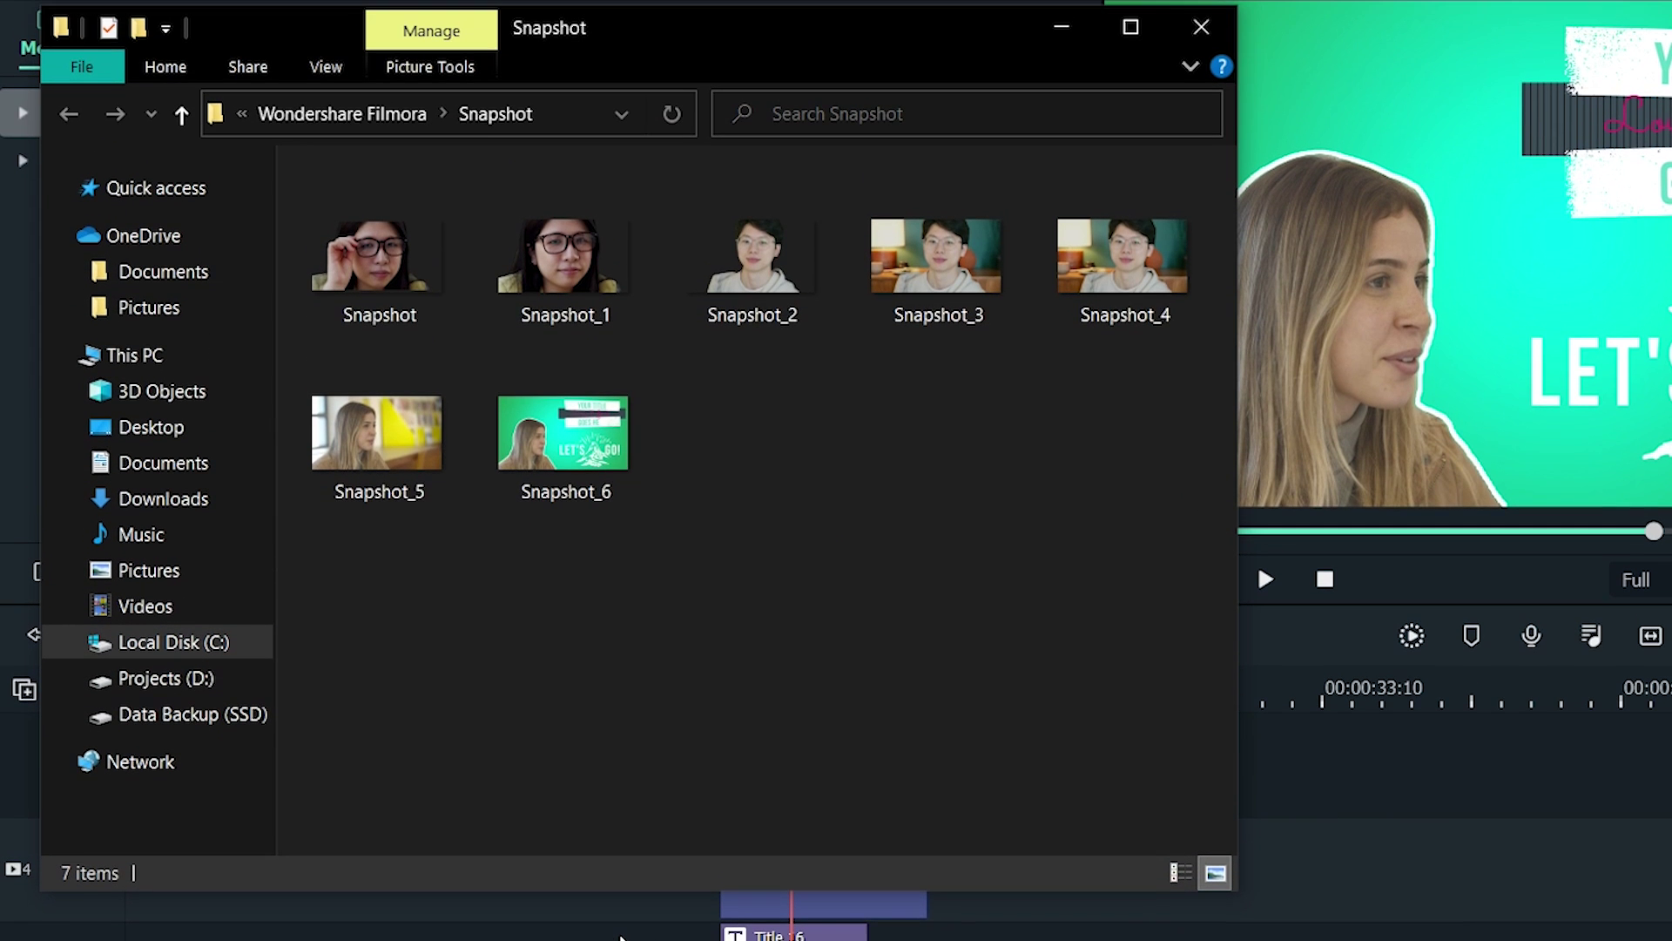